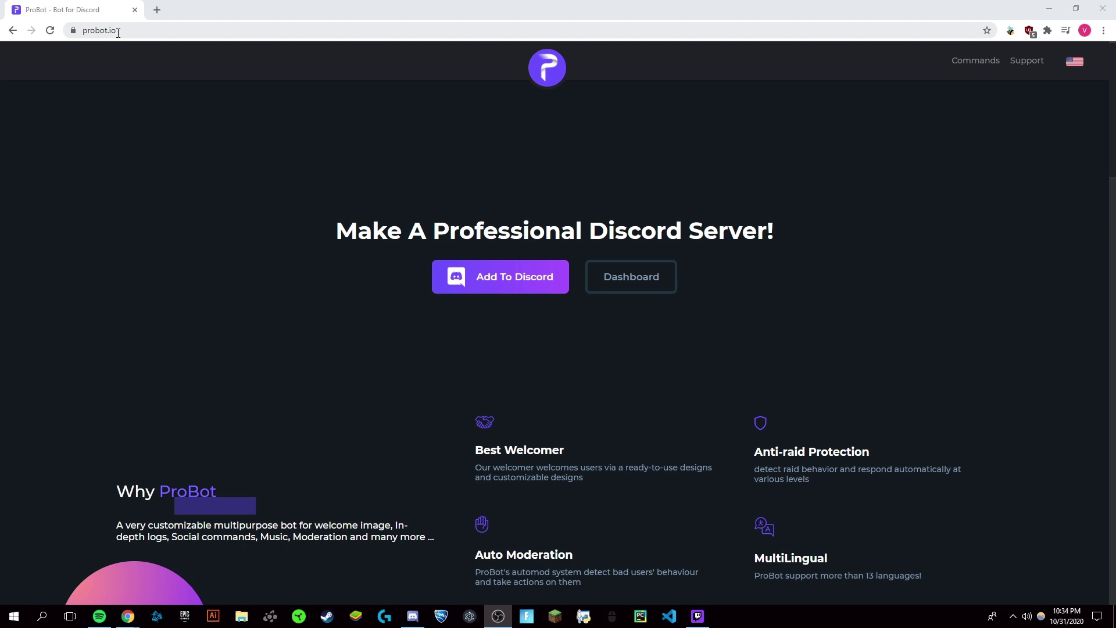
Step: Start adding ProBot to Discord, choose the test server as its destination and continue to the permissions
{"action": "left_click", "coordinate": [516, 290]}
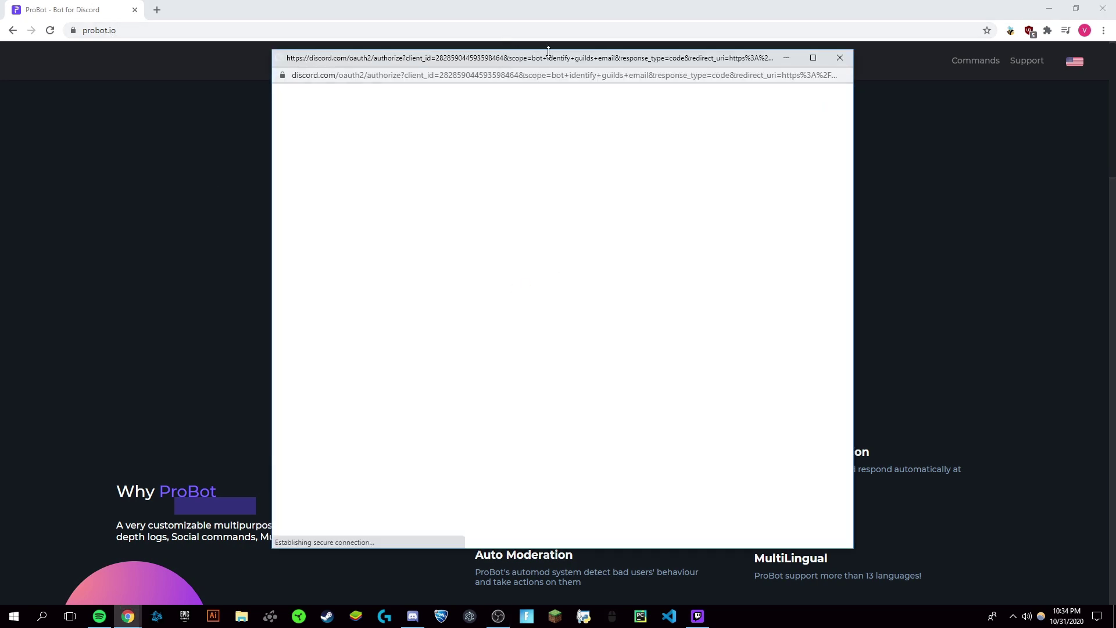
{"action": "left_click_drag", "start_coordinate": [700, 64], "coordinate": [637, 37]}
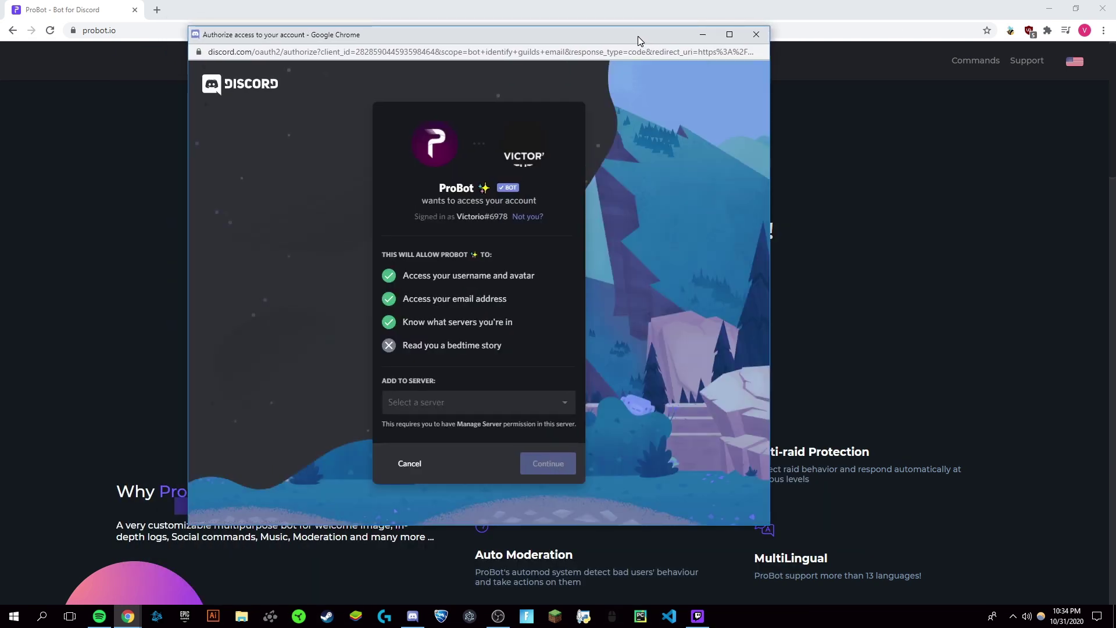
{"action": "left_click", "coordinate": [480, 412]}
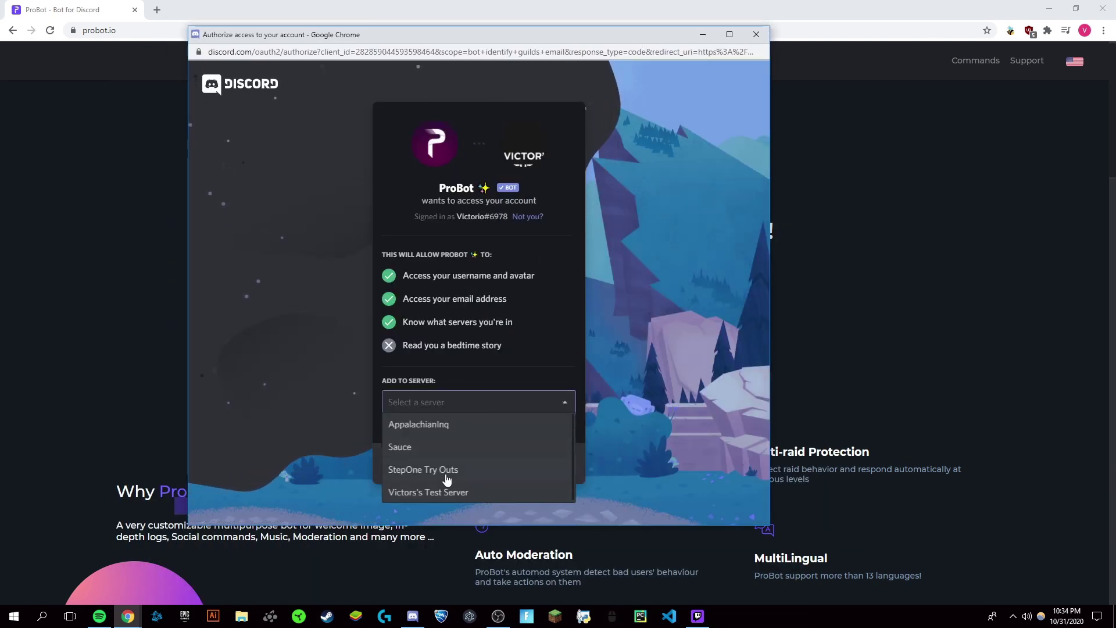
{"action": "left_click", "coordinate": [457, 493]}
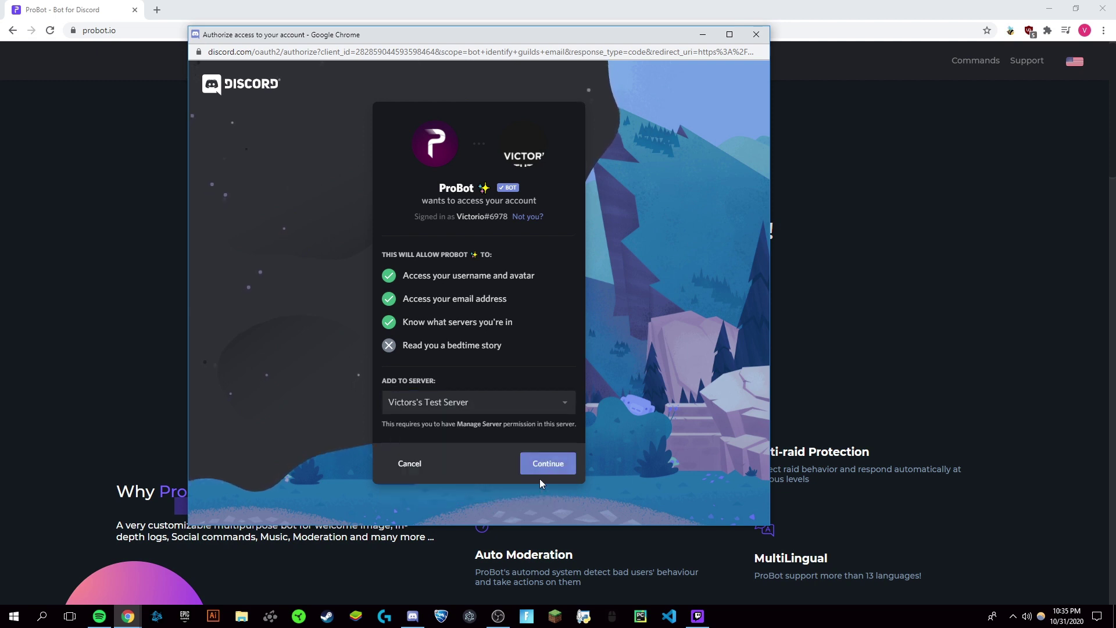
{"action": "key", "text": "Return"}
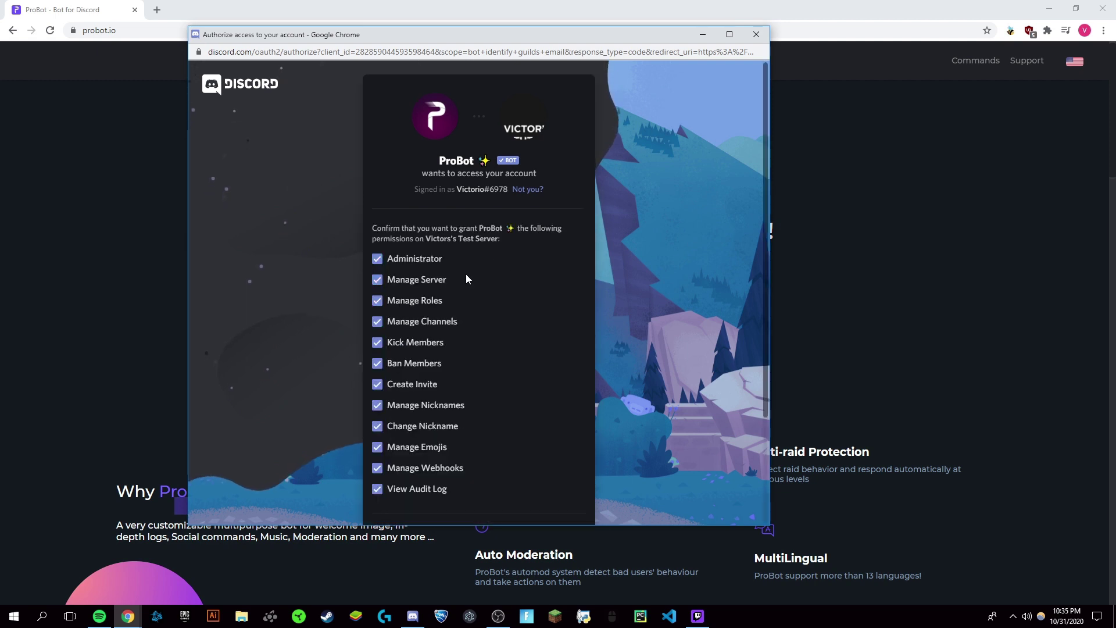
Step: Authorize ProBot with all requested permissions and complete the image captcha for chimneys
{"action": "scroll", "coordinate": [466, 274], "scroll_direction": "down", "scroll_amount": 2}
{"action": "left_click", "coordinate": [551, 492]}
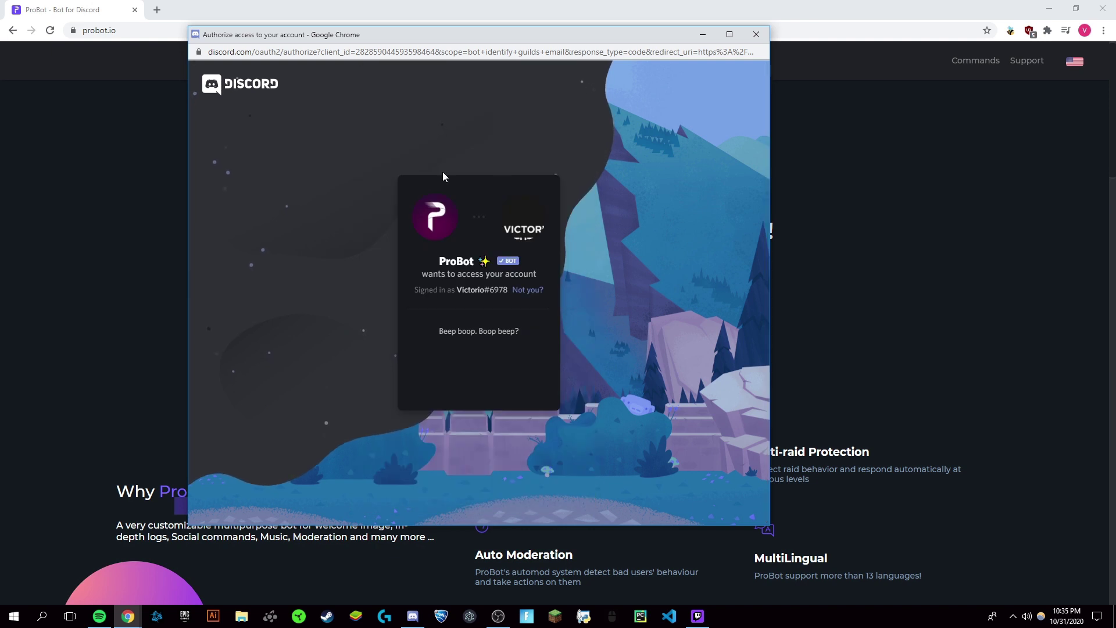
{"action": "left_click", "coordinate": [454, 378]}
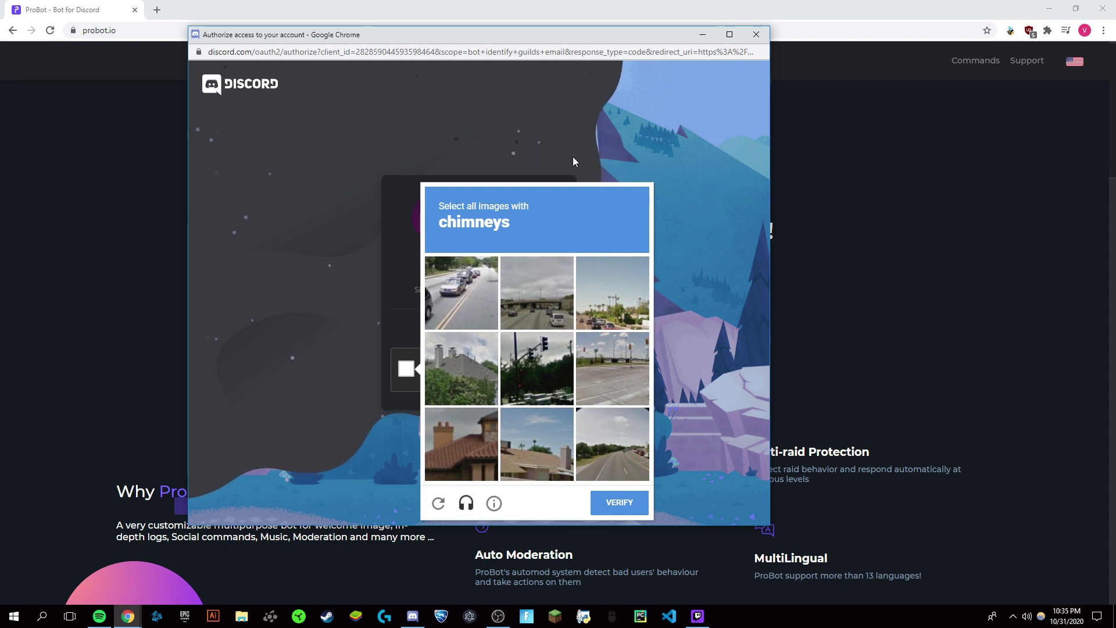
{"action": "left_click", "coordinate": [489, 476]}
{"action": "left_click", "coordinate": [539, 451]}
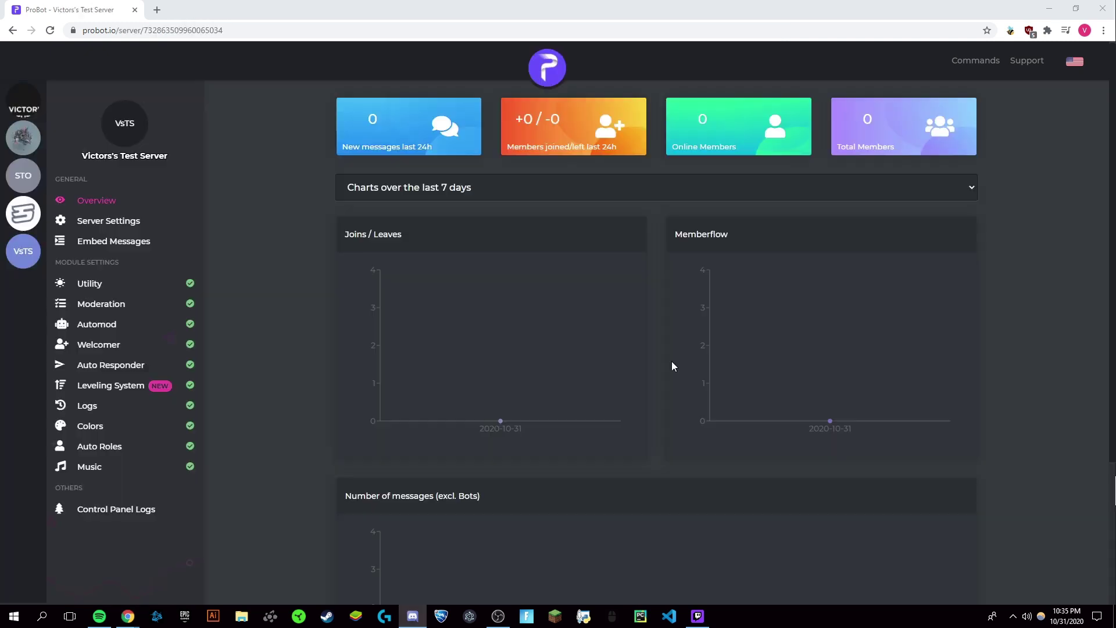
Step: Open the Leveling System settings for the test server
{"action": "left_click", "coordinate": [498, 616]}
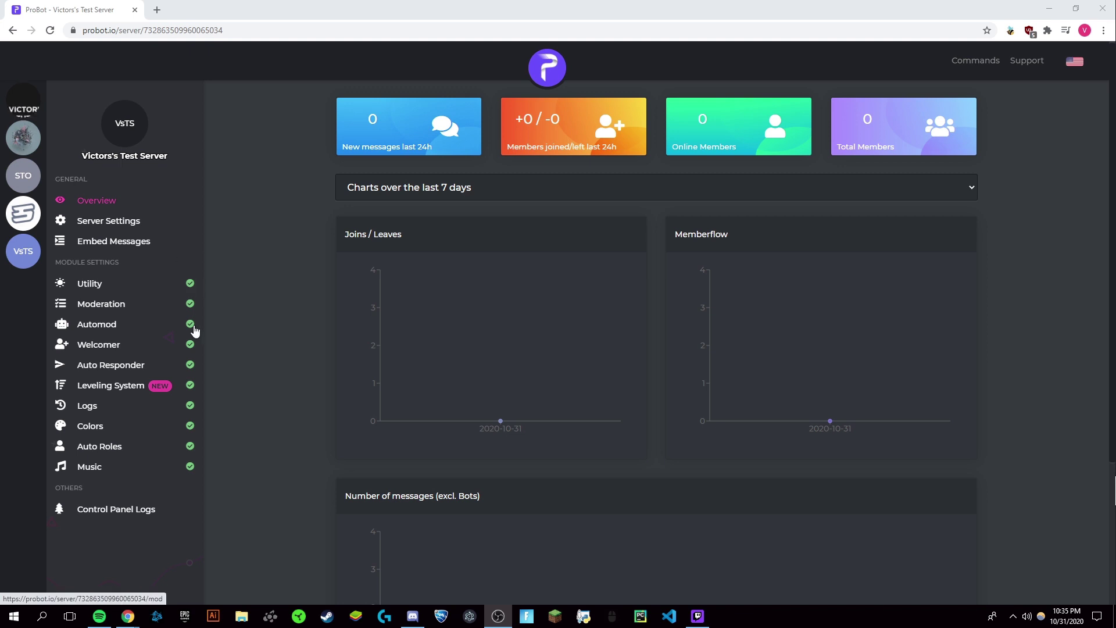
{"action": "left_click", "coordinate": [129, 386]}
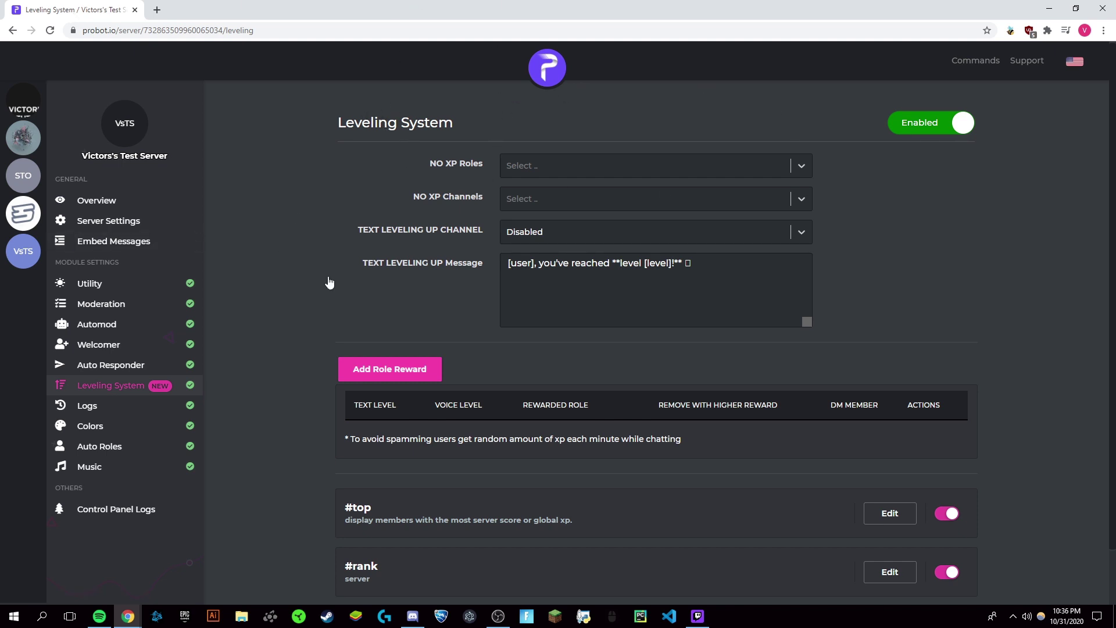
{"action": "left_click", "coordinate": [784, 167]}
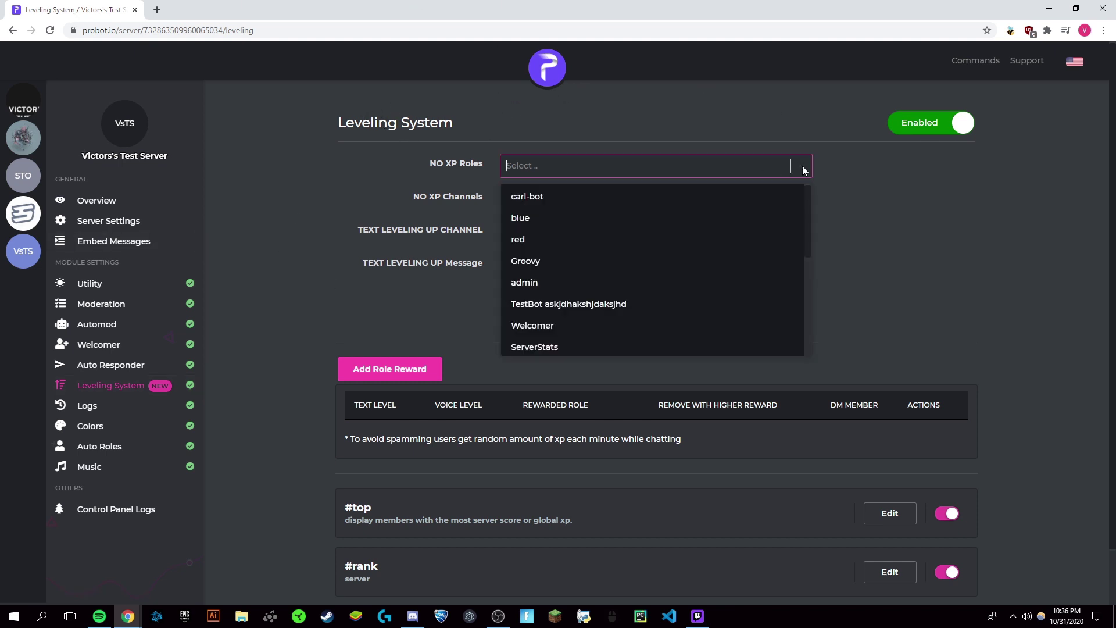
{"action": "left_click", "coordinate": [805, 171]}
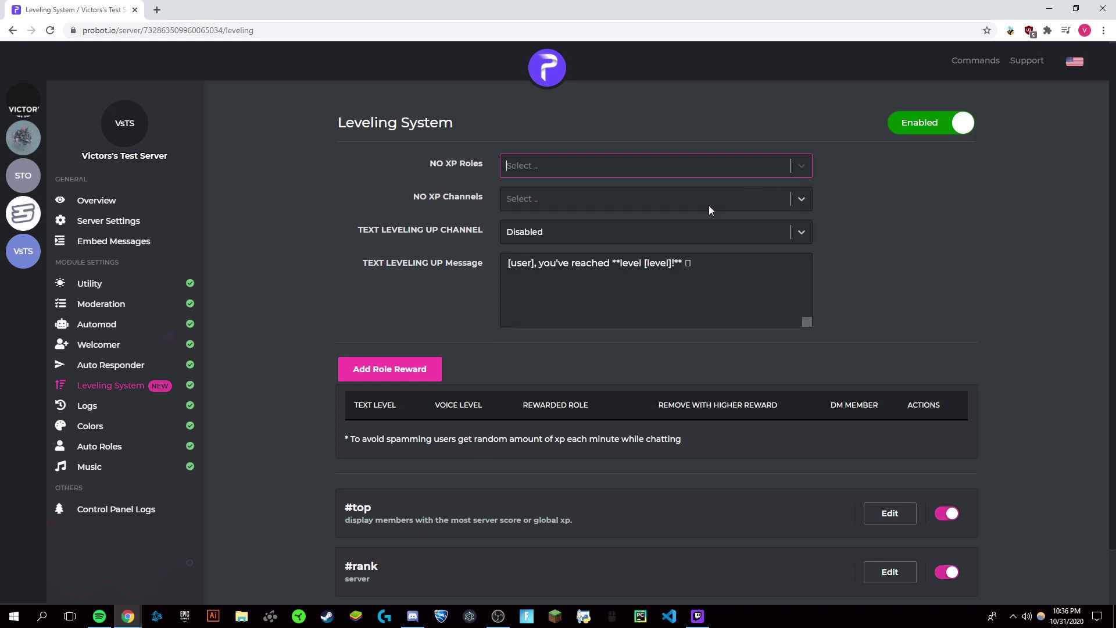
{"action": "left_click", "coordinate": [808, 167]}
{"action": "scroll", "coordinate": [676, 259], "scroll_direction": "down", "scroll_amount": 3}
{"action": "left_click", "coordinate": [800, 153]}
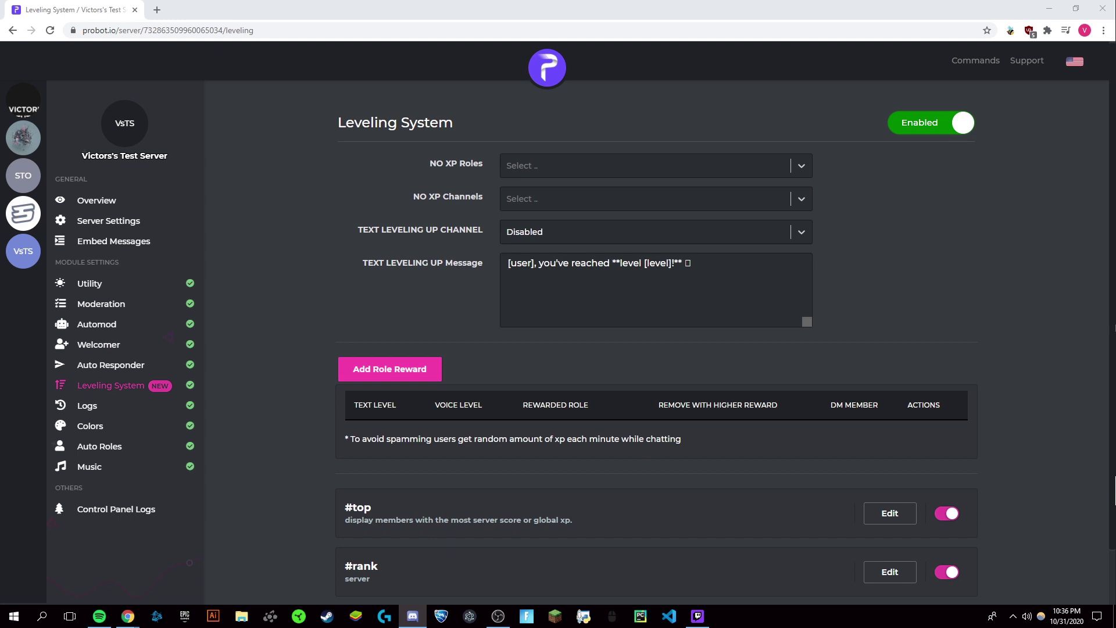
Step: Add the red and blue roles to the NO XP Roles of the Leveling System
{"action": "left_click", "coordinate": [787, 167]}
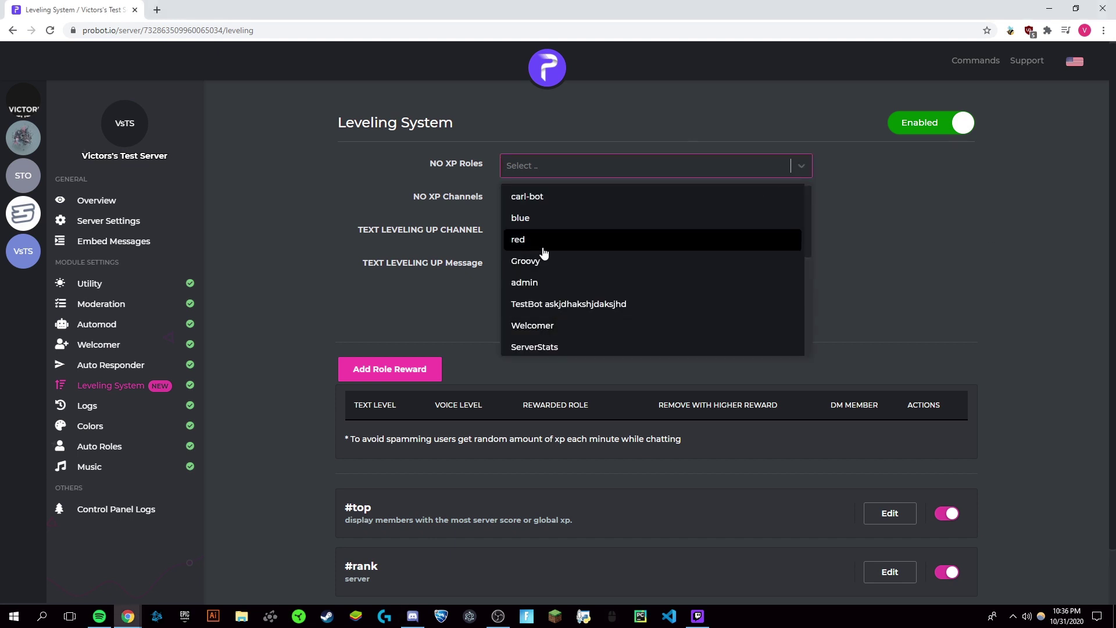
{"action": "key", "text": "Return"}
{"action": "left_click", "coordinate": [789, 168]}
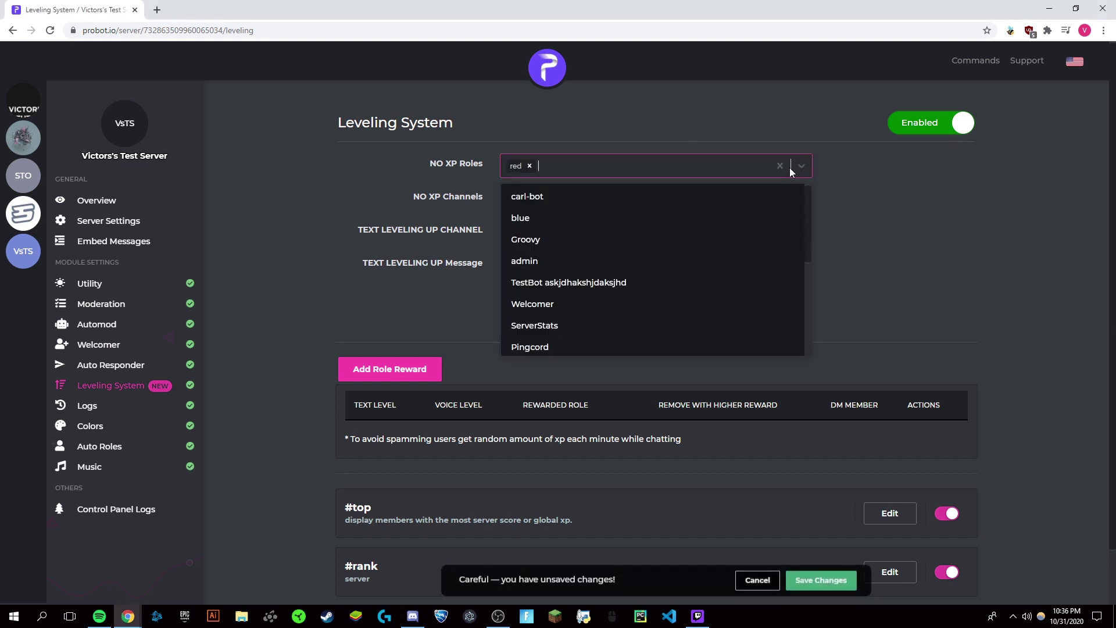
{"action": "left_click", "coordinate": [639, 216]}
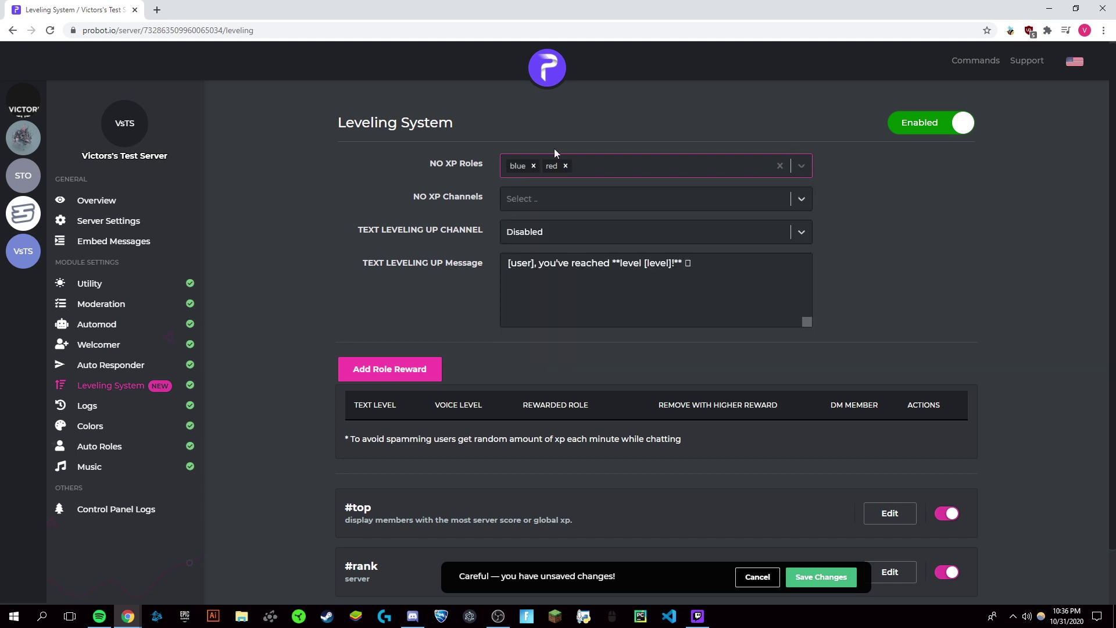
{"action": "left_click", "coordinate": [363, 175]}
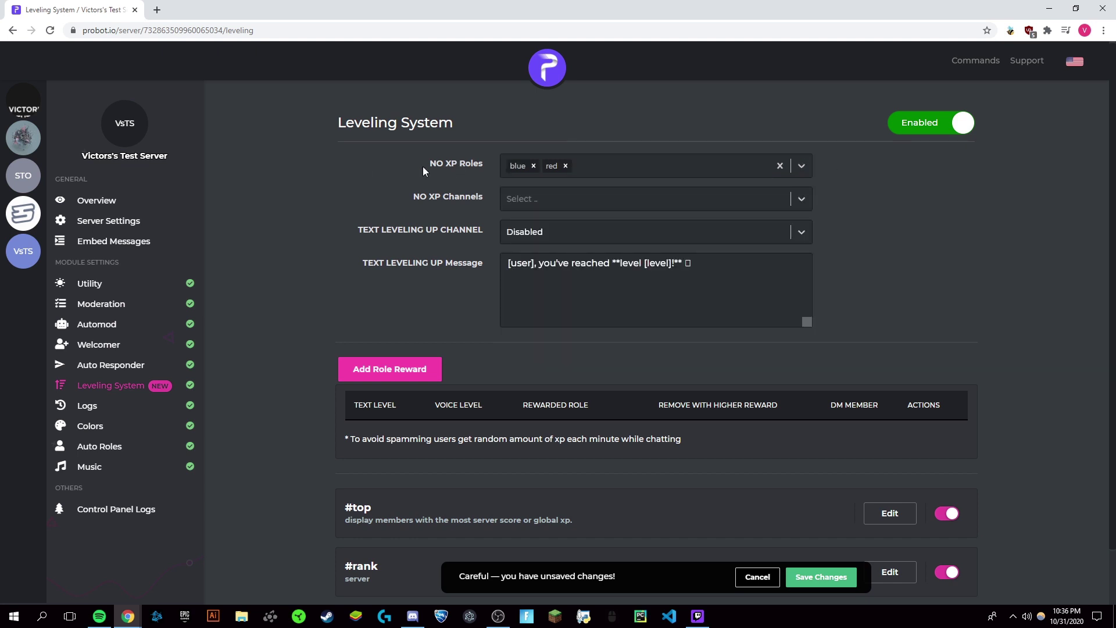
Step: Add #welcome to the NO XP Channels so members earn no experience there
{"action": "left_click", "coordinate": [400, 202]}
{"action": "left_click", "coordinate": [780, 199]}
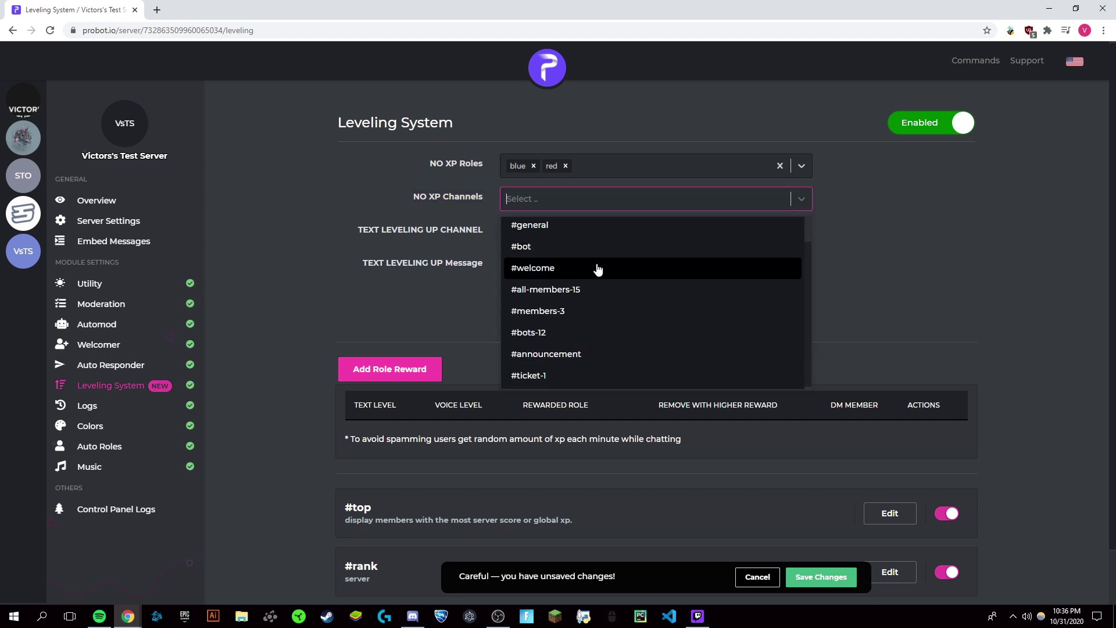
{"action": "left_click", "coordinate": [559, 262]}
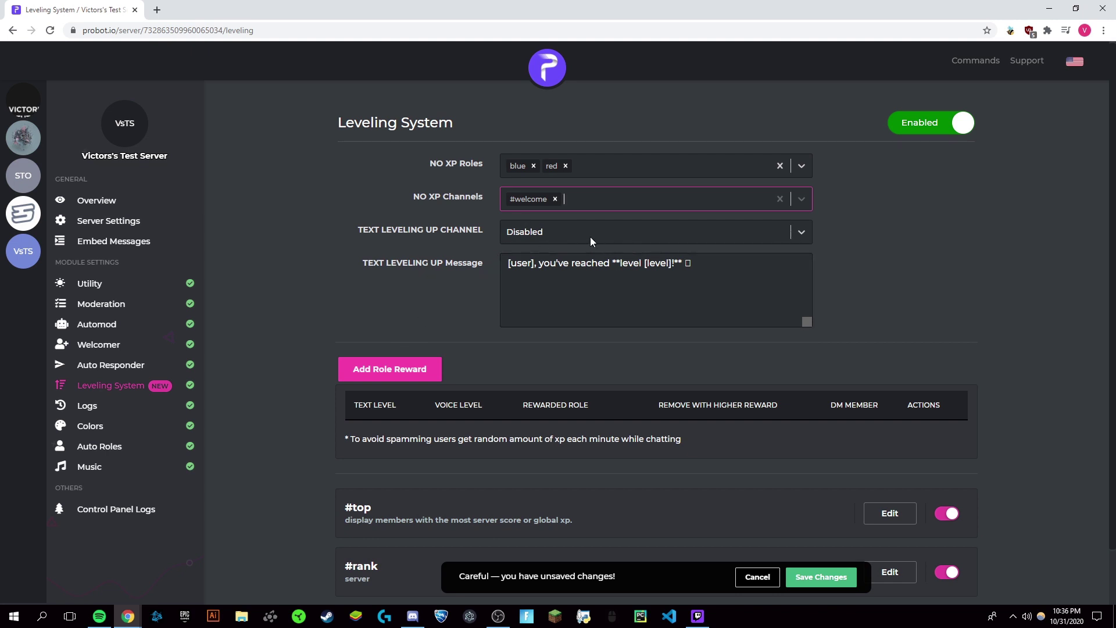
Step: Set the text leveling up channel to #members-3
{"action": "left_click", "coordinate": [806, 226]}
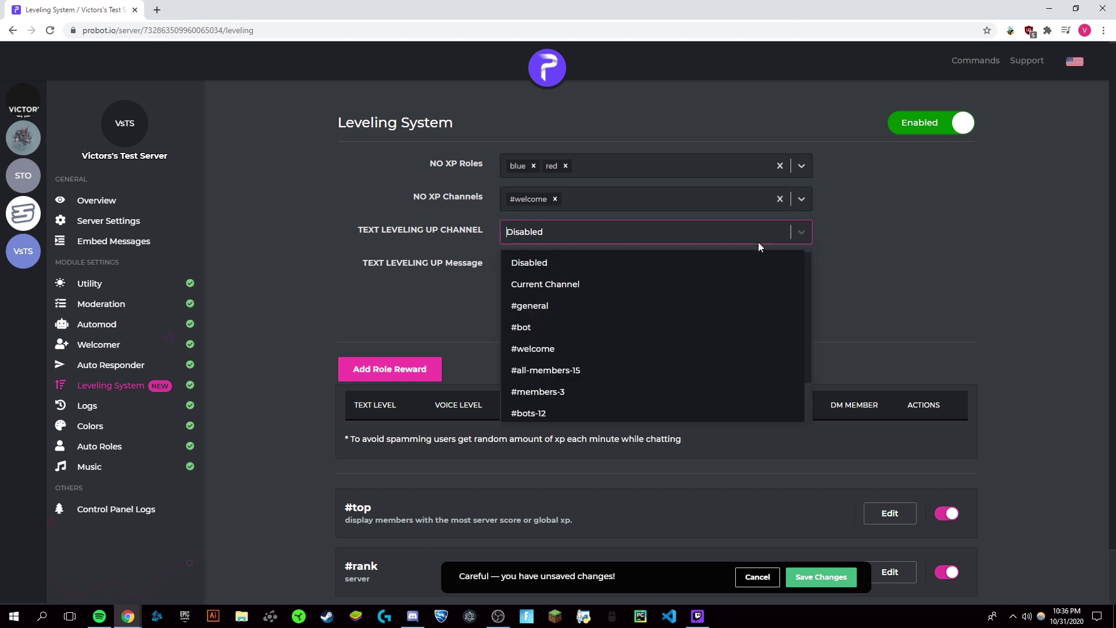
{"action": "scroll", "coordinate": [690, 317], "scroll_direction": "down", "scroll_amount": 1}
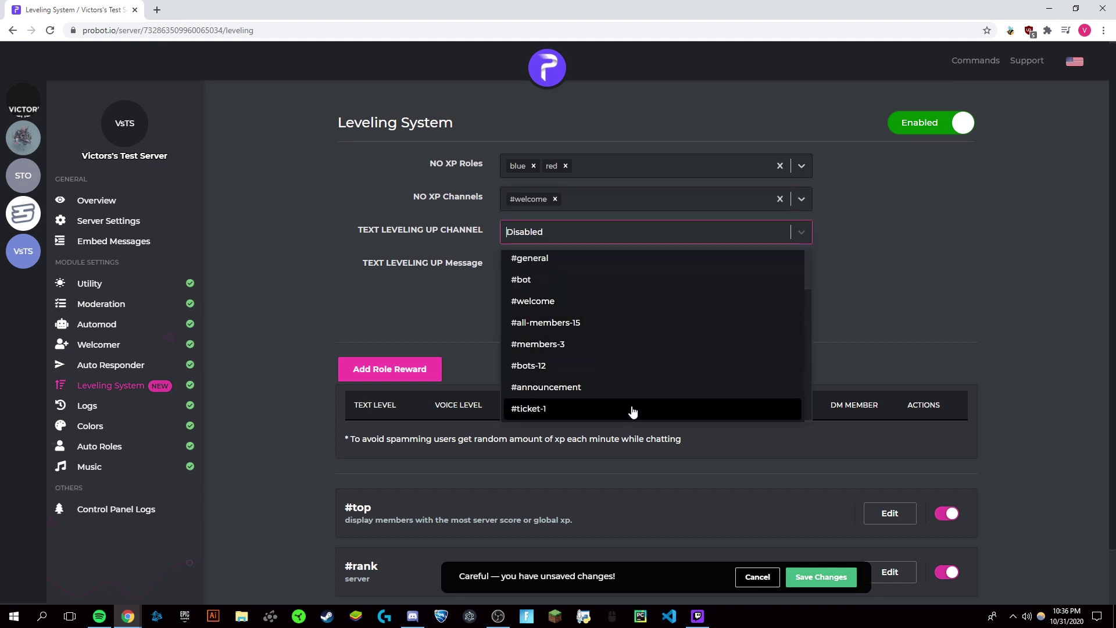
{"action": "left_click", "coordinate": [594, 346]}
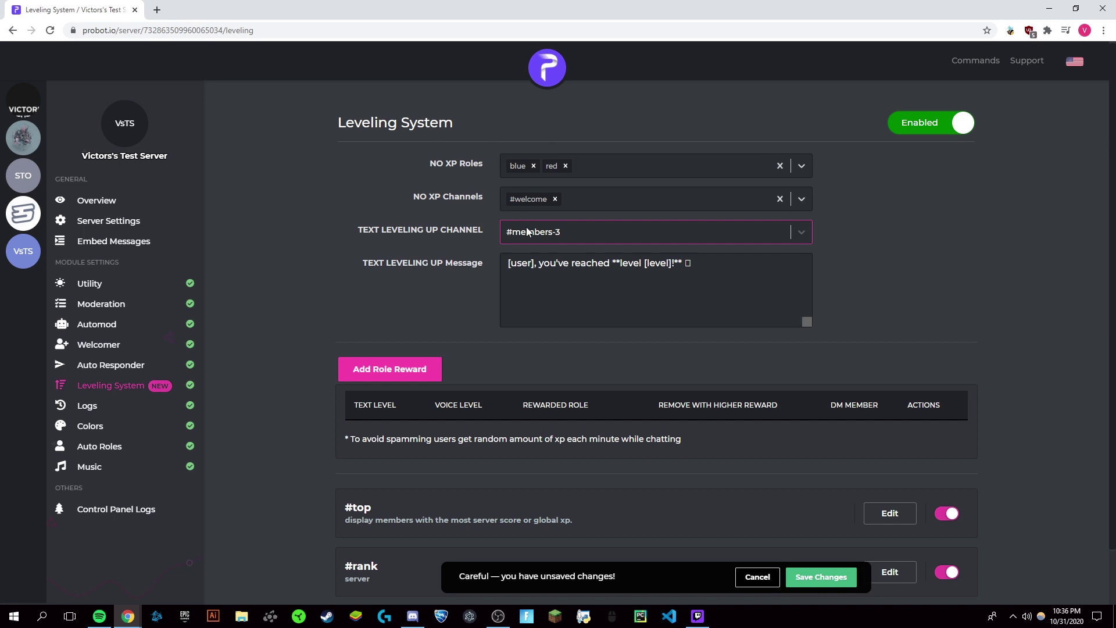
Step: Reword "you've reached" to "you have reached" in the text leveling up message
{"action": "left_click", "coordinate": [531, 264]}
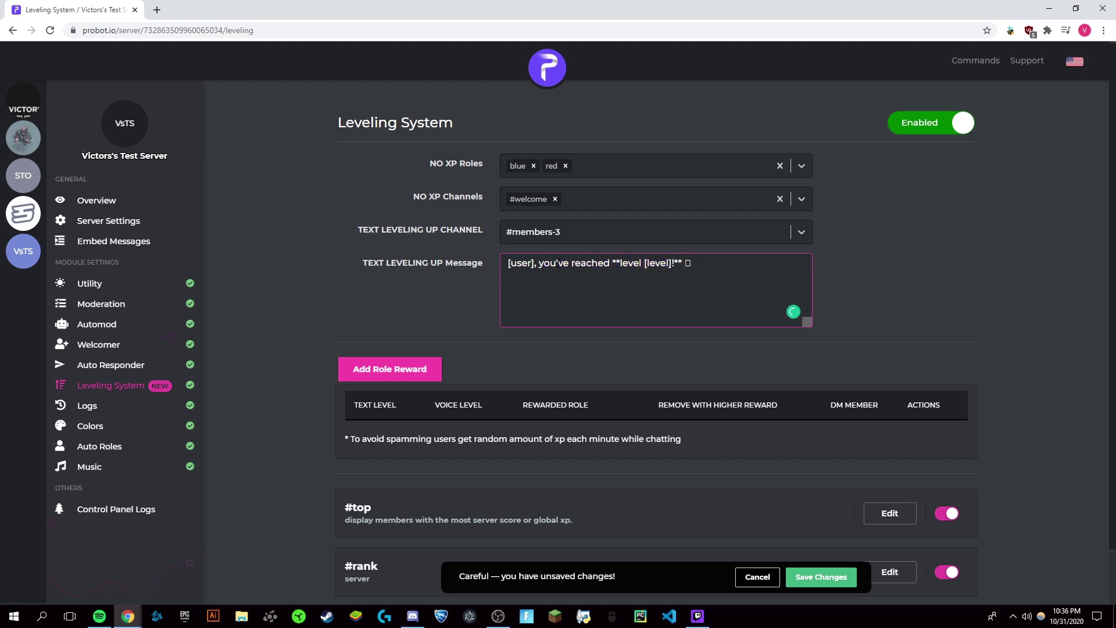
{"action": "key", "text": "BackSpace"}
{"action": "key", "text": "BackSpace"}
{"action": "key", "text": "BackSpace"}
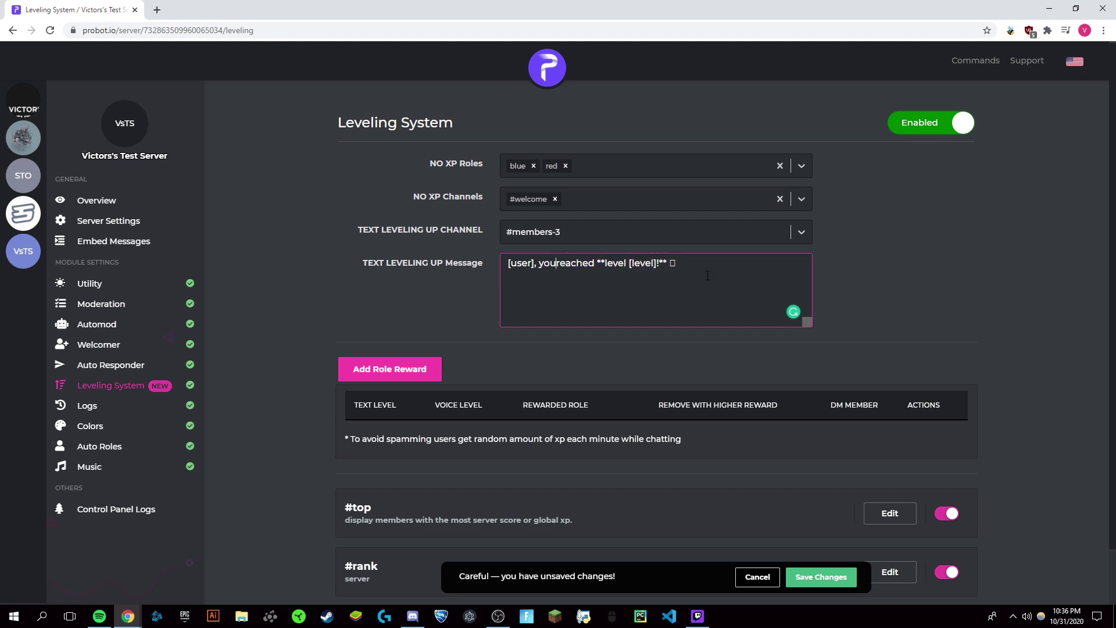
{"action": "type", "text": "have"}
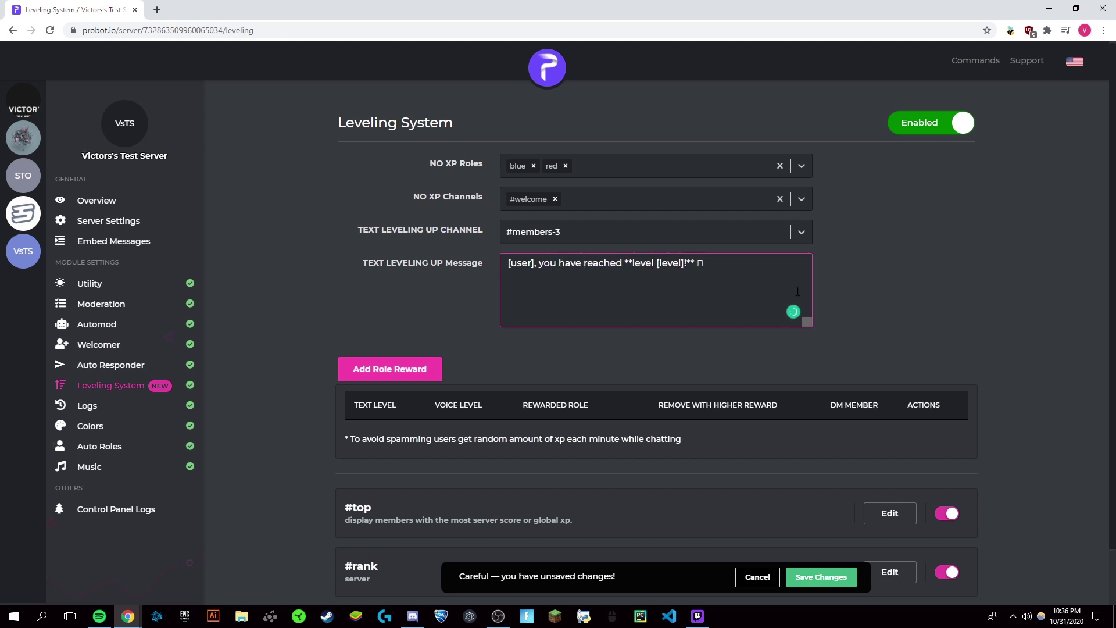
Step: Examine the #top command's description and its settings for aliases, roles, channels and auto-deletion, leaving them without saving
{"action": "scroll", "coordinate": [833, 321], "scroll_direction": "down", "scroll_amount": 1}
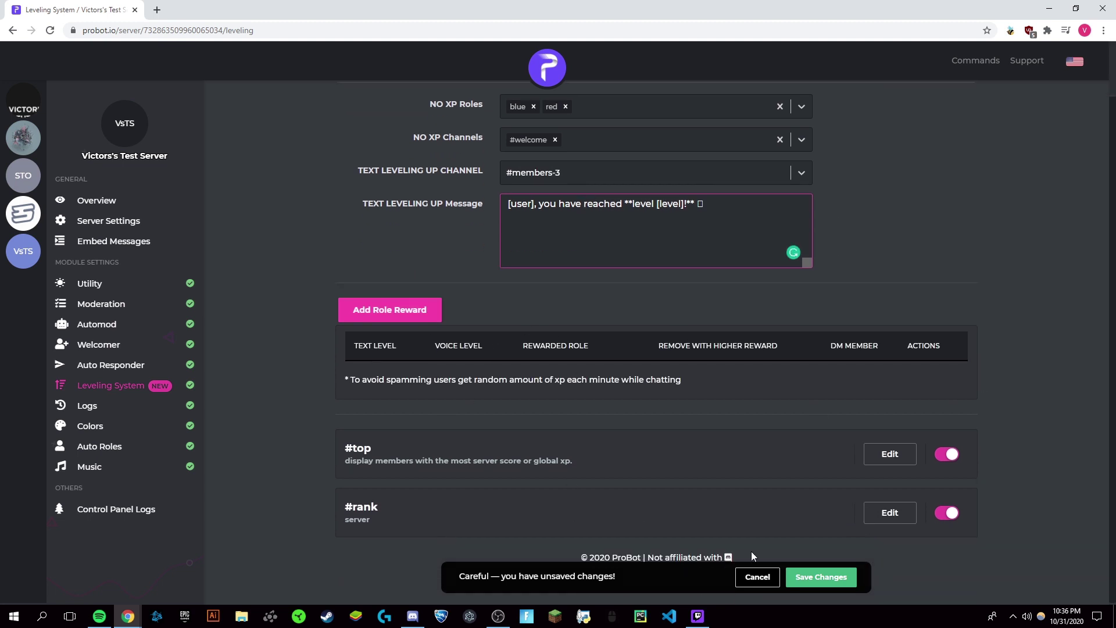
{"action": "triple_click", "coordinate": [357, 448]}
{"action": "left_click_drag", "start_coordinate": [392, 465], "coordinate": [344, 448]}
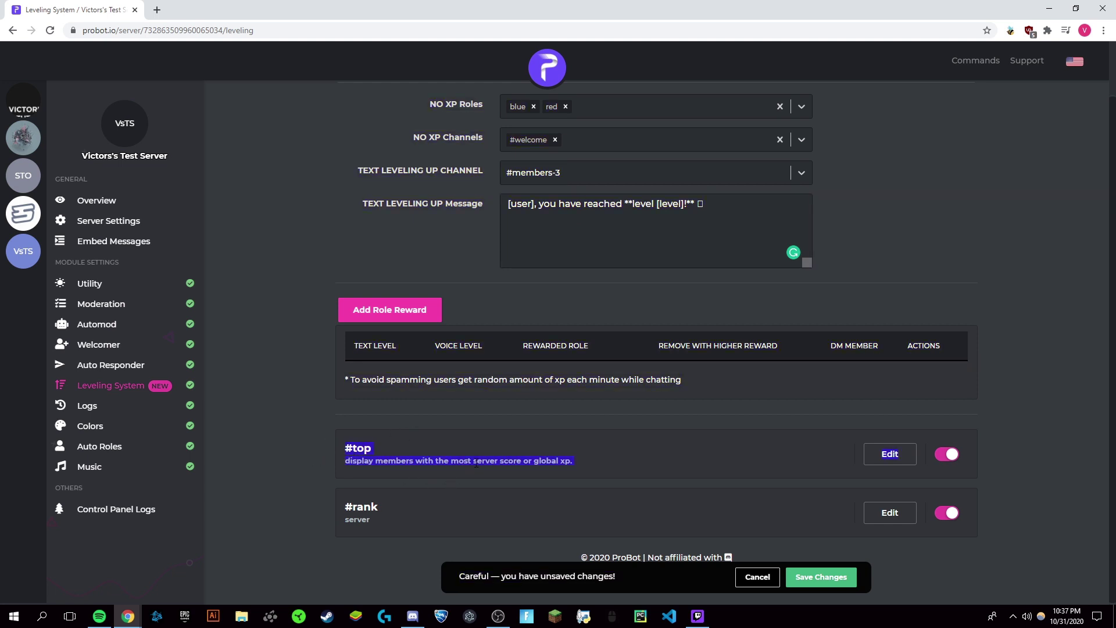
{"action": "left_click", "coordinate": [889, 456]}
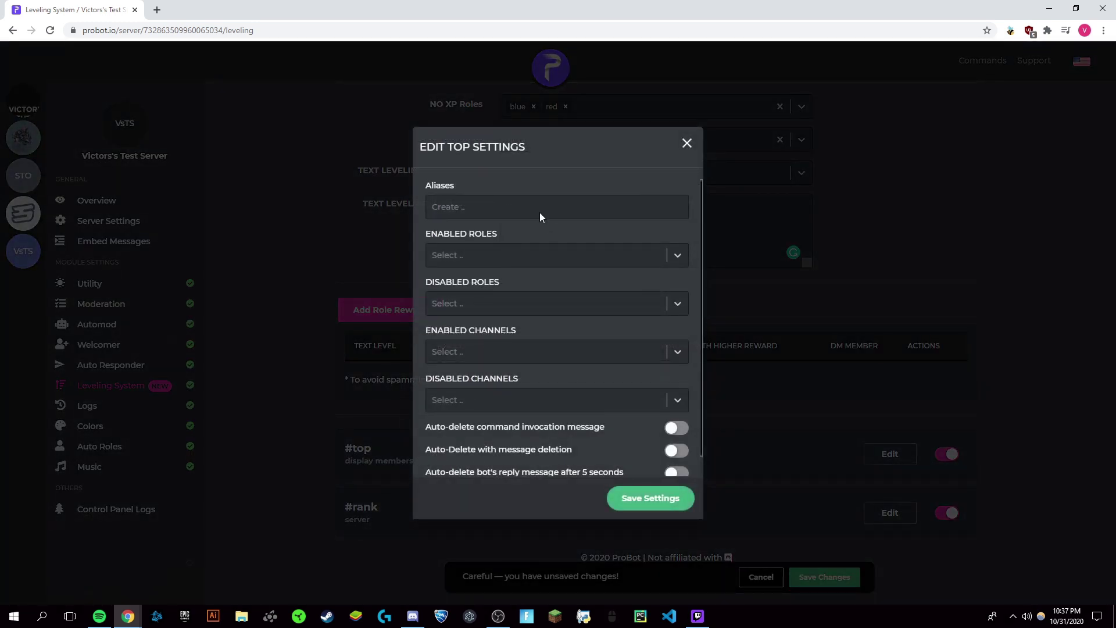
{"action": "scroll", "coordinate": [535, 204], "scroll_direction": "down", "scroll_amount": 1}
{"action": "left_click", "coordinate": [663, 227]}
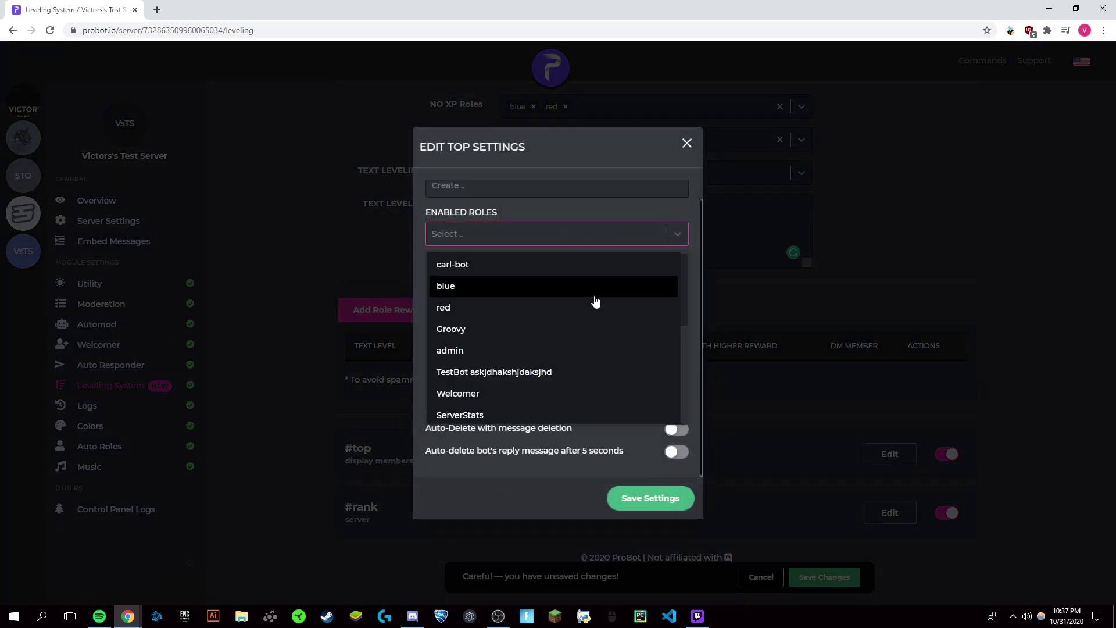
{"action": "left_click", "coordinate": [665, 232]}
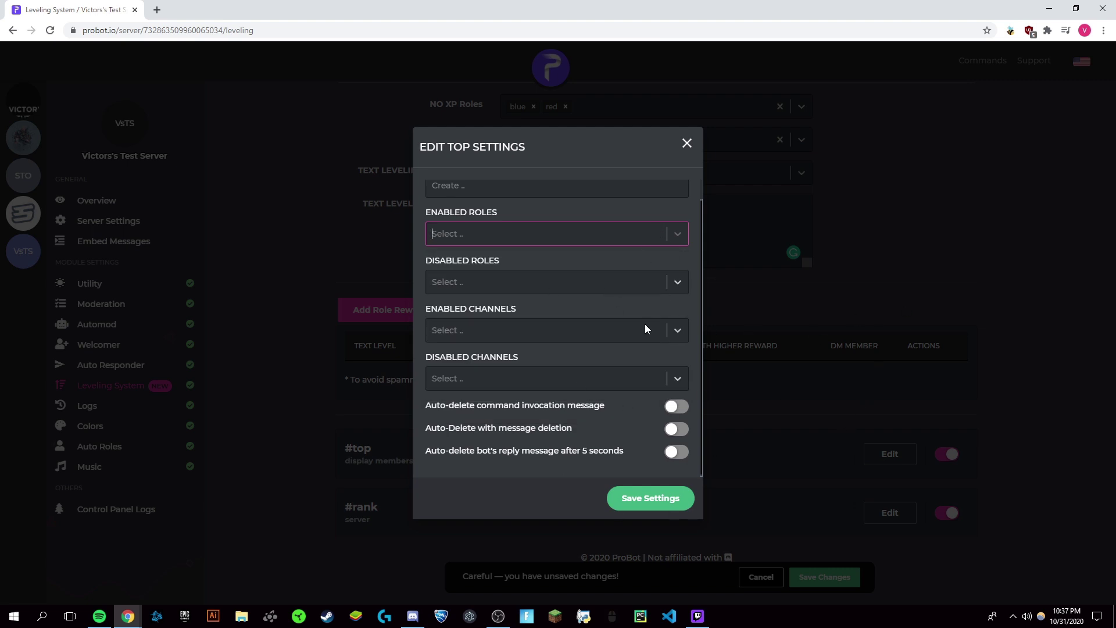
{"action": "scroll", "coordinate": [606, 252], "scroll_direction": "up", "scroll_amount": 1}
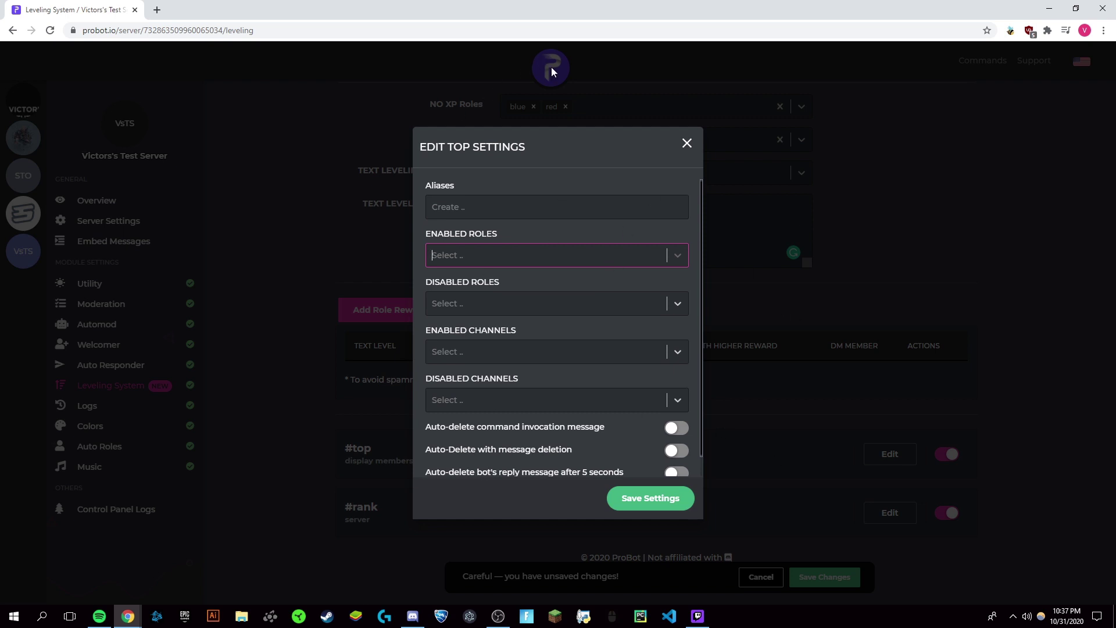
{"action": "scroll", "coordinate": [650, 459], "scroll_direction": "down", "scroll_amount": 1}
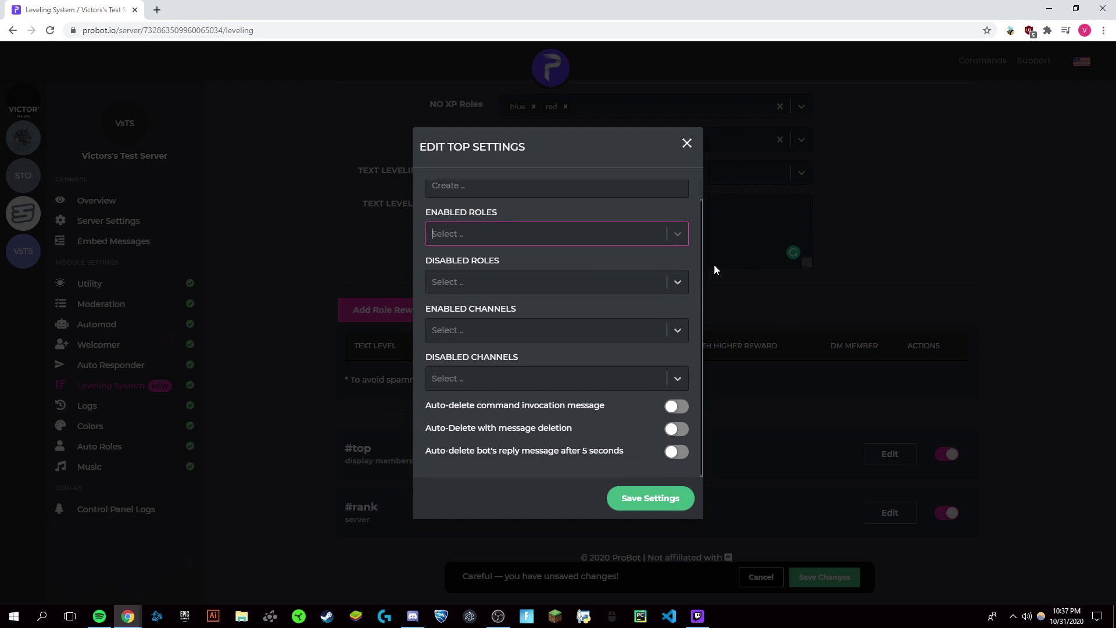
{"action": "left_click", "coordinate": [687, 143]}
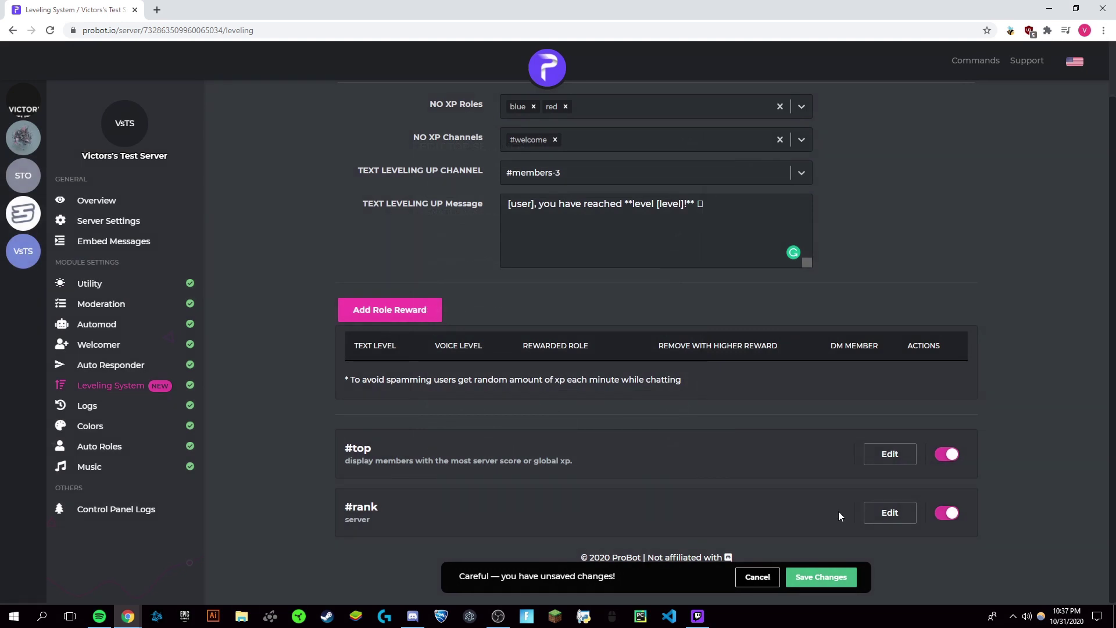
Step: Add a role reward and set its text level to 5
{"action": "left_click", "coordinate": [385, 321]}
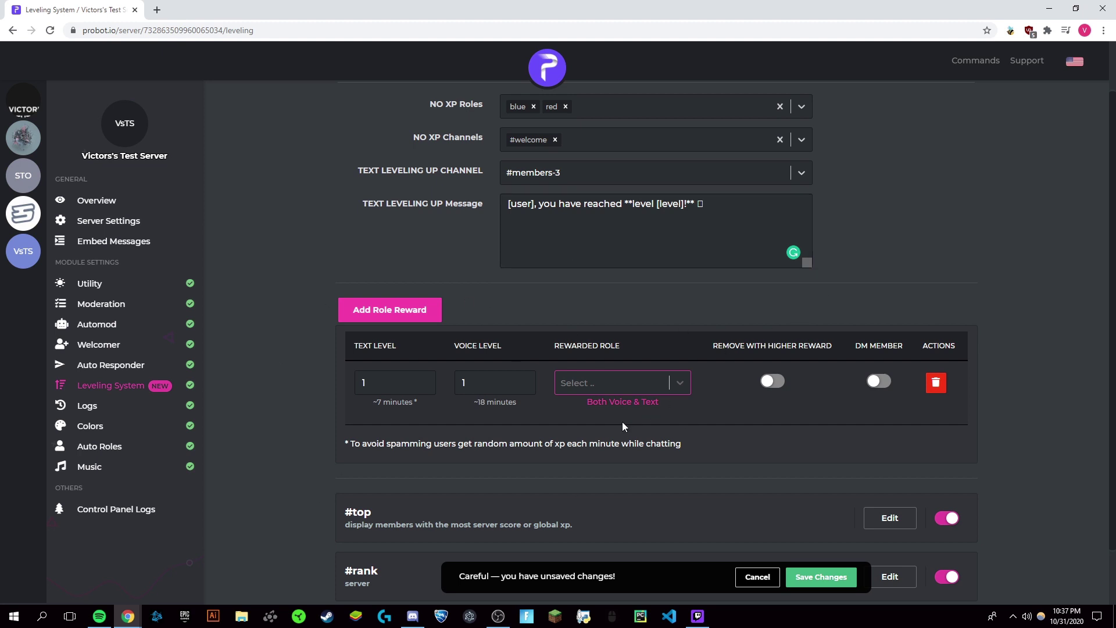
{"action": "left_click", "coordinate": [424, 383]}
{"action": "type", "text": "2"}
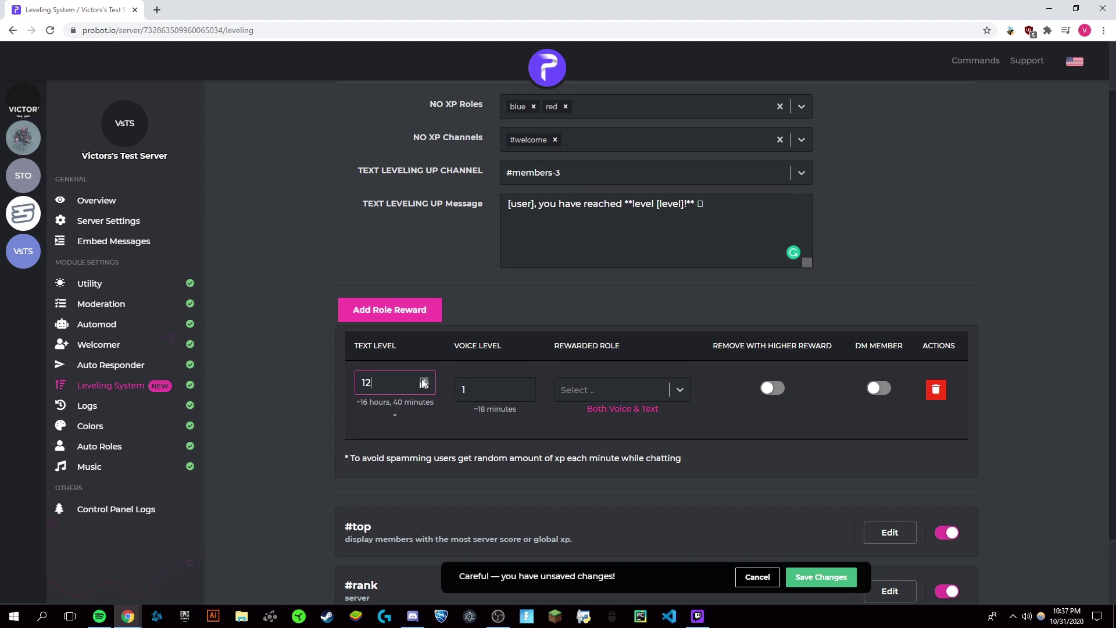
{"action": "left_click", "coordinate": [425, 386]}
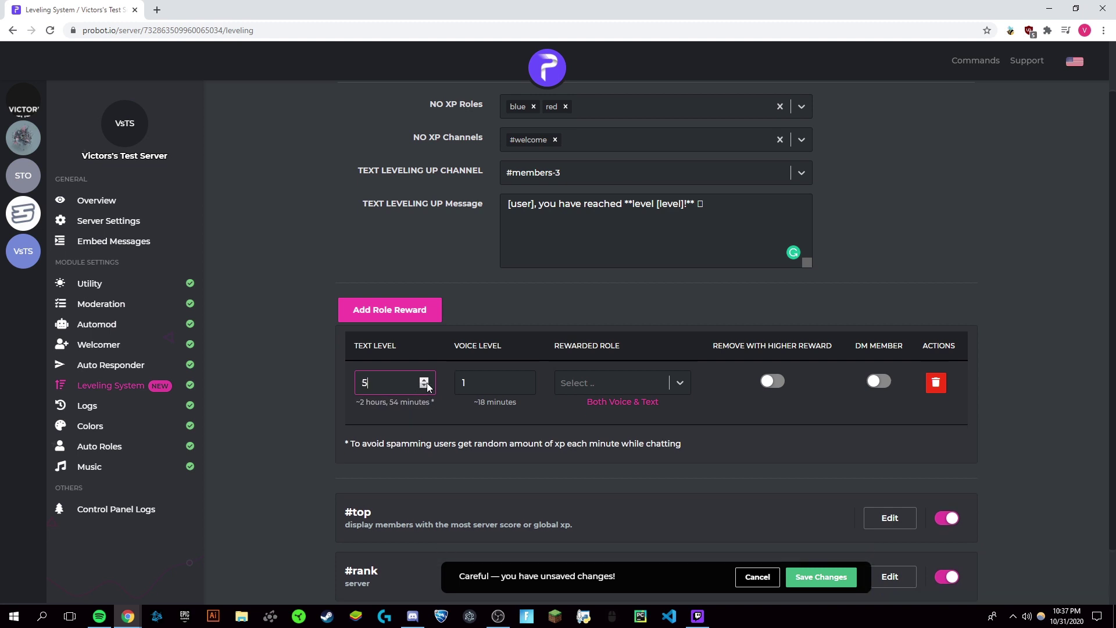
Step: Set the role reward's voice level to 4
{"action": "left_click", "coordinate": [511, 380]}
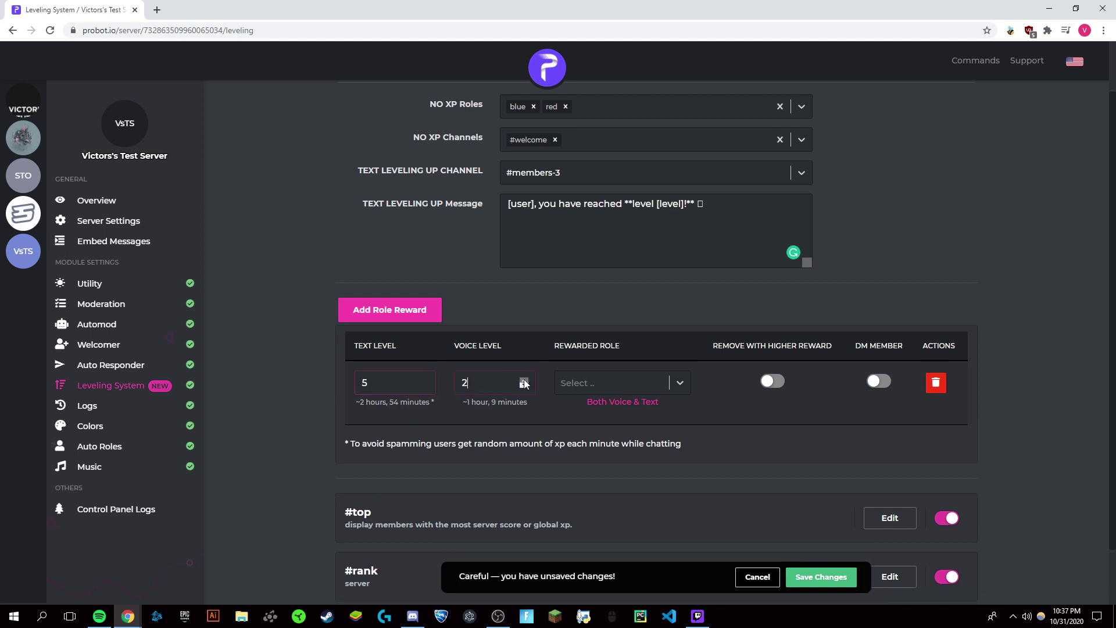
{"action": "type", "text": "11"}
{"action": "left_click_drag", "start_coordinate": [406, 403], "coordinate": [357, 405]}
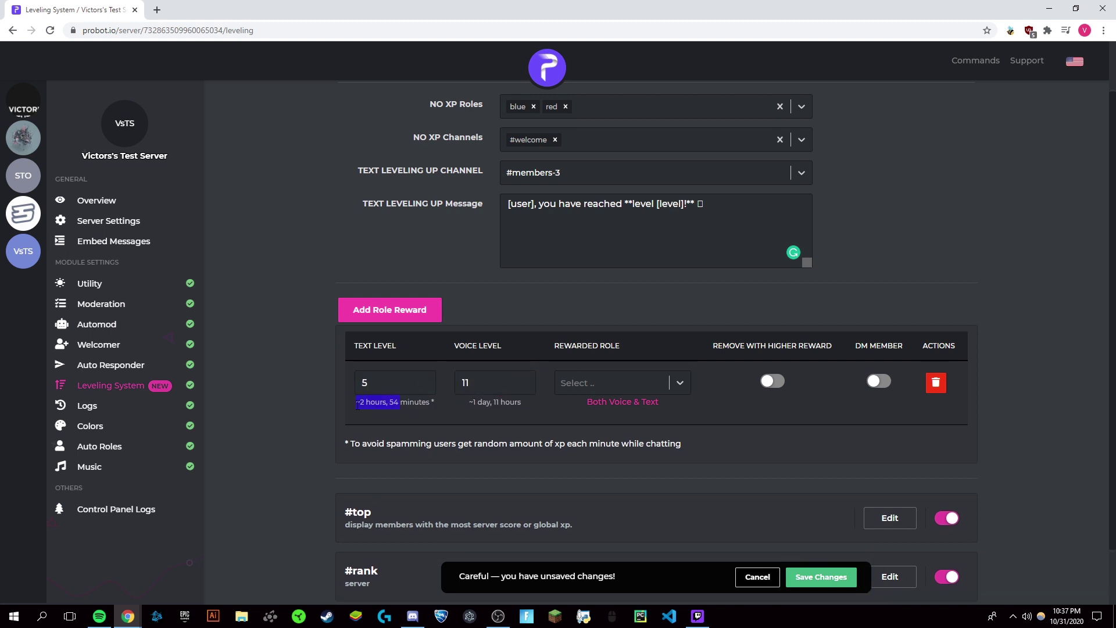
{"action": "left_click", "coordinate": [524, 380]}
{"action": "left_click", "coordinate": [524, 386]}
{"action": "left_click", "coordinate": [524, 386]}
{"action": "left_click", "coordinate": [523, 386]}
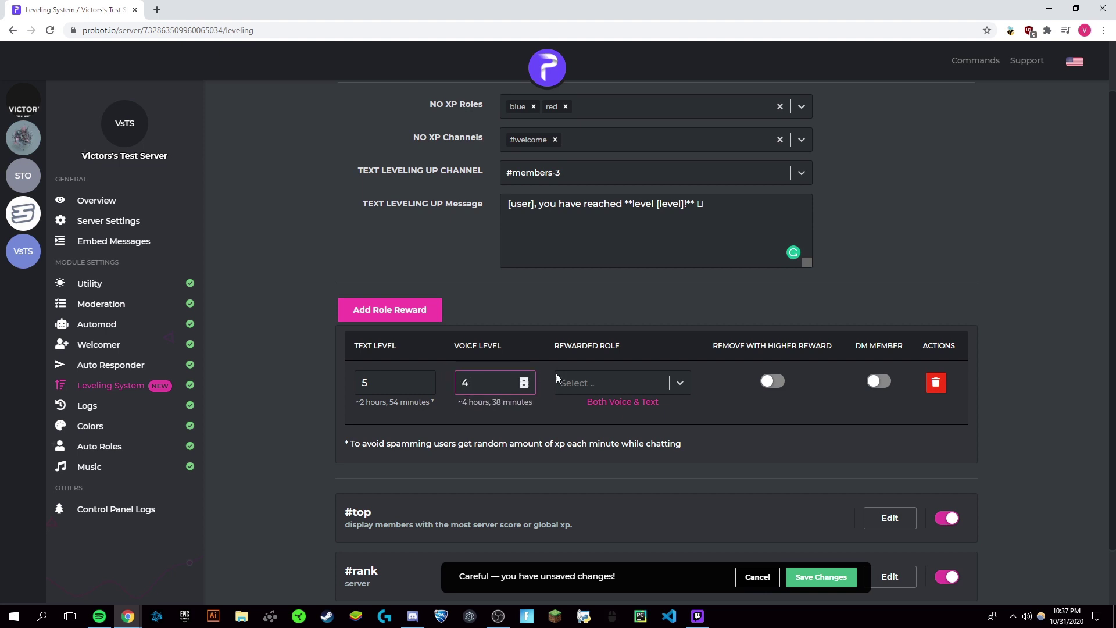
Step: Choose admin as the rewarded role with DM Member enabled, and save the Leveling System changes
{"action": "left_click", "coordinate": [652, 406]}
{"action": "left_click", "coordinate": [658, 388]}
{"action": "left_click", "coordinate": [668, 380]}
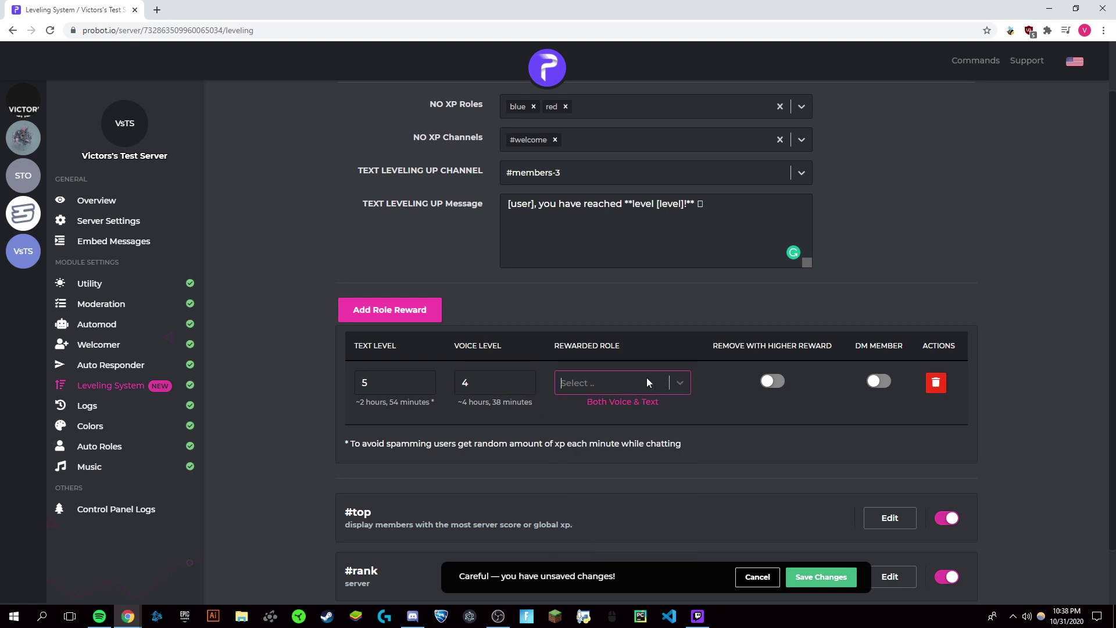
{"action": "left_click", "coordinate": [643, 378]}
{"action": "scroll", "coordinate": [622, 465], "scroll_direction": "down", "scroll_amount": 2}
{"action": "left_click", "coordinate": [606, 445]}
{"action": "left_click", "coordinate": [677, 314]}
{"action": "left_click", "coordinate": [879, 381]}
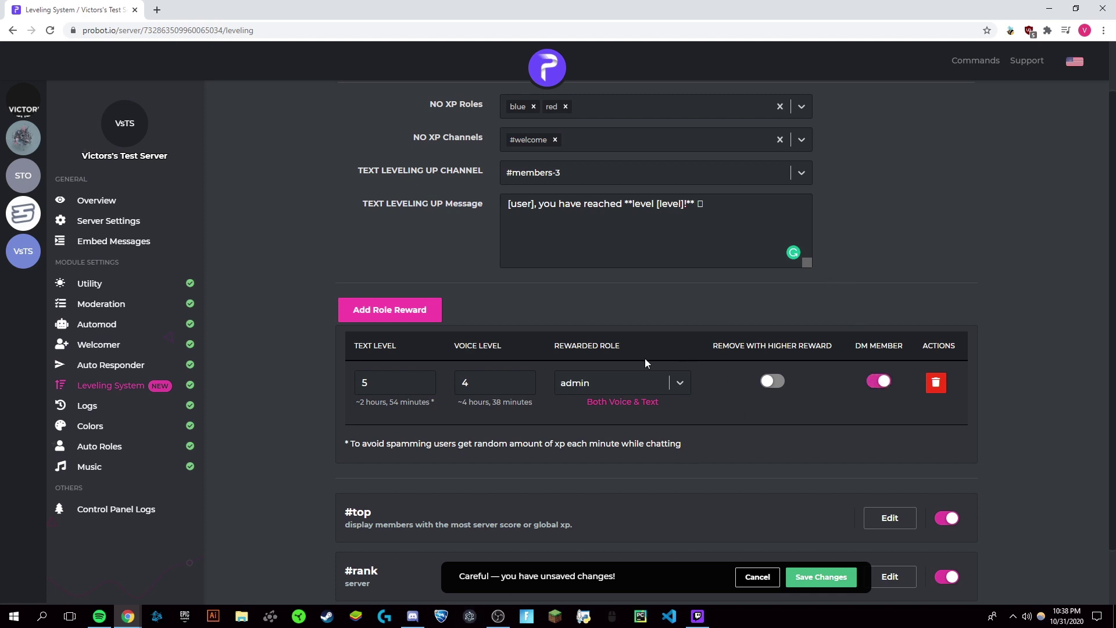
{"action": "left_click", "coordinate": [805, 570]}
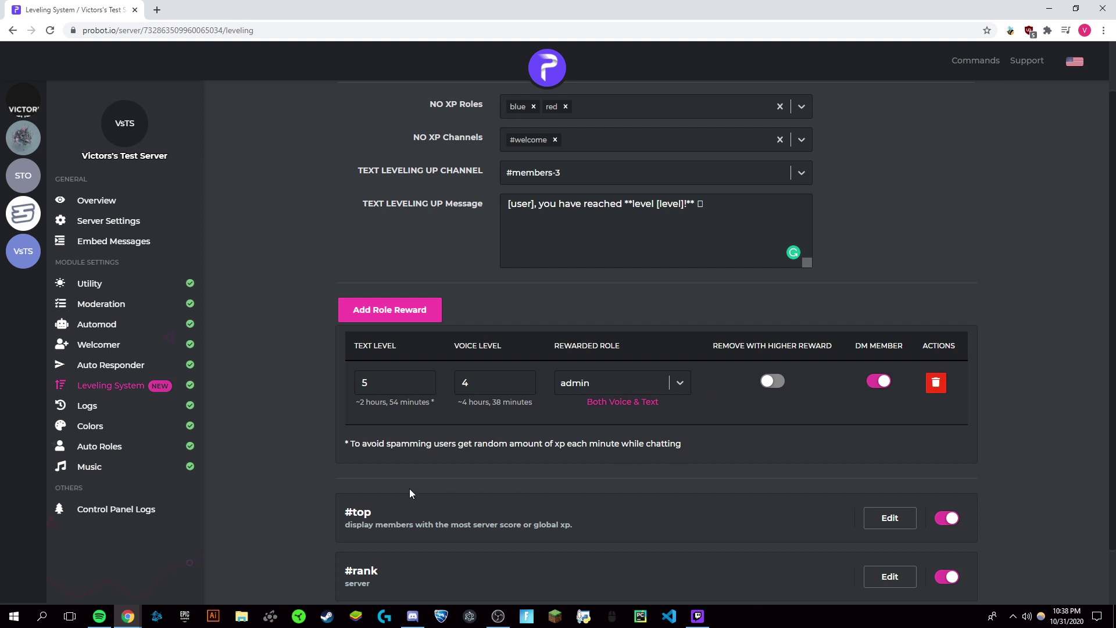
Step: Examine the #rank command's settings for aliases, roles, channels and auto-deletion, leaving them without saving
{"action": "scroll", "coordinate": [861, 305], "scroll_direction": "up", "scroll_amount": 1}
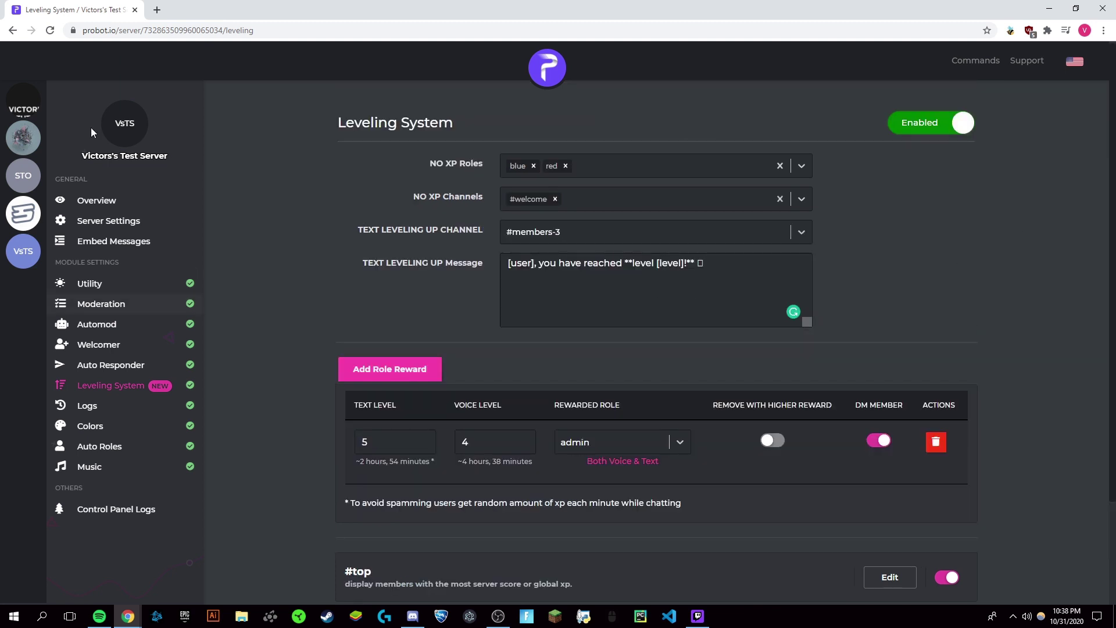
{"action": "scroll", "coordinate": [388, 337], "scroll_direction": "down", "scroll_amount": 2}
{"action": "left_click", "coordinate": [884, 507]}
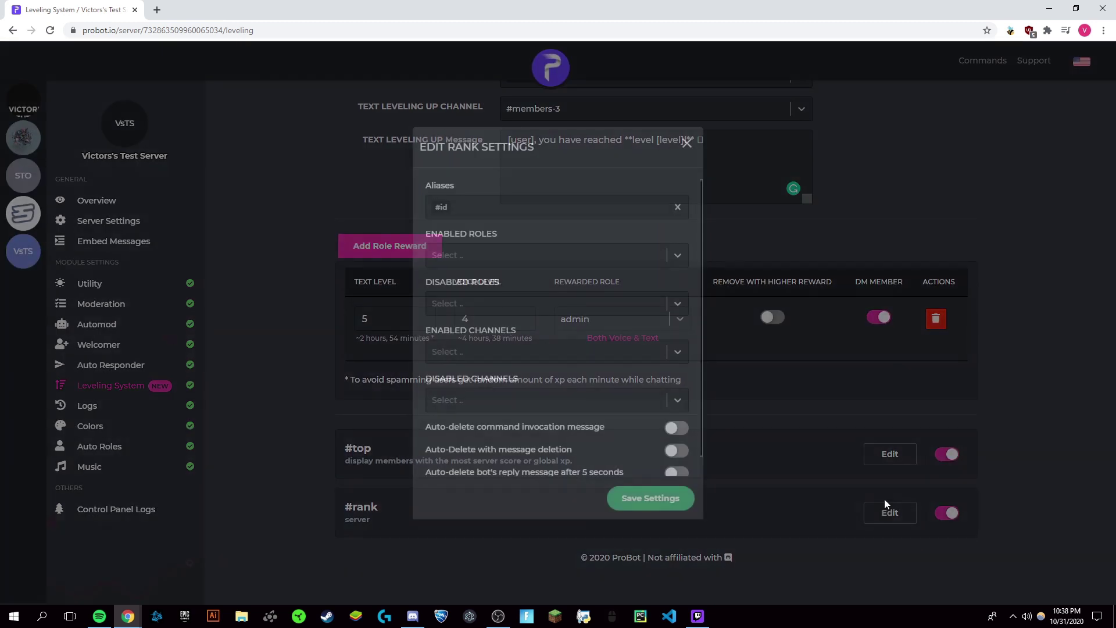
{"action": "scroll", "coordinate": [554, 243], "scroll_direction": "down", "scroll_amount": 1}
{"action": "scroll", "coordinate": [582, 242], "scroll_direction": "up", "scroll_amount": 1}
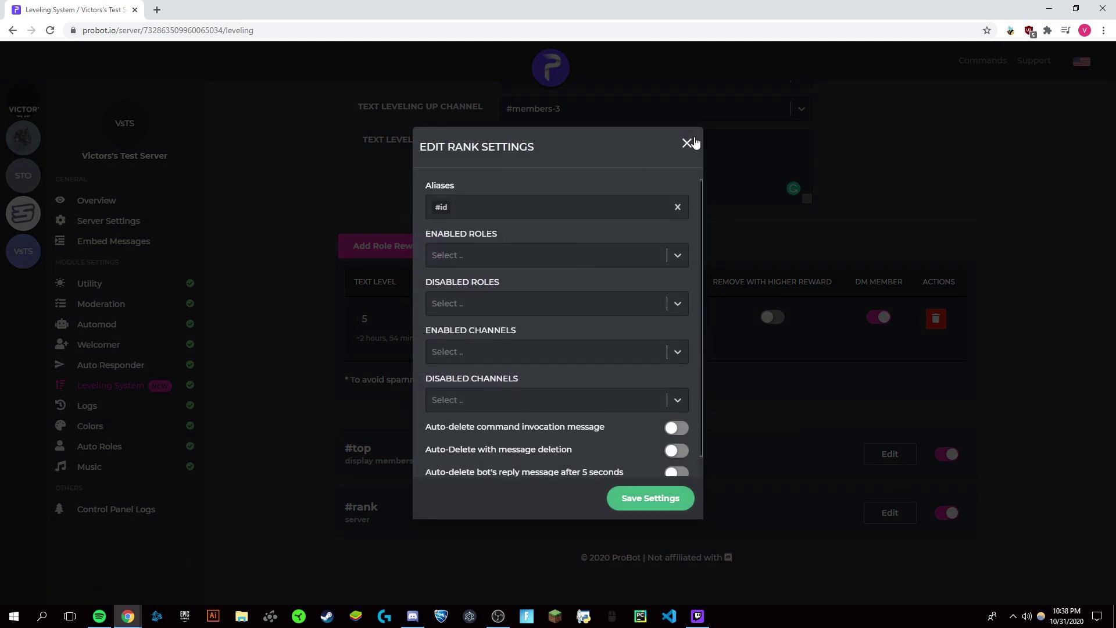
{"action": "left_click", "coordinate": [687, 144]}
Step: Add a second role reward with Victor Bot as the rewarded role
{"action": "left_click", "coordinate": [407, 250]}
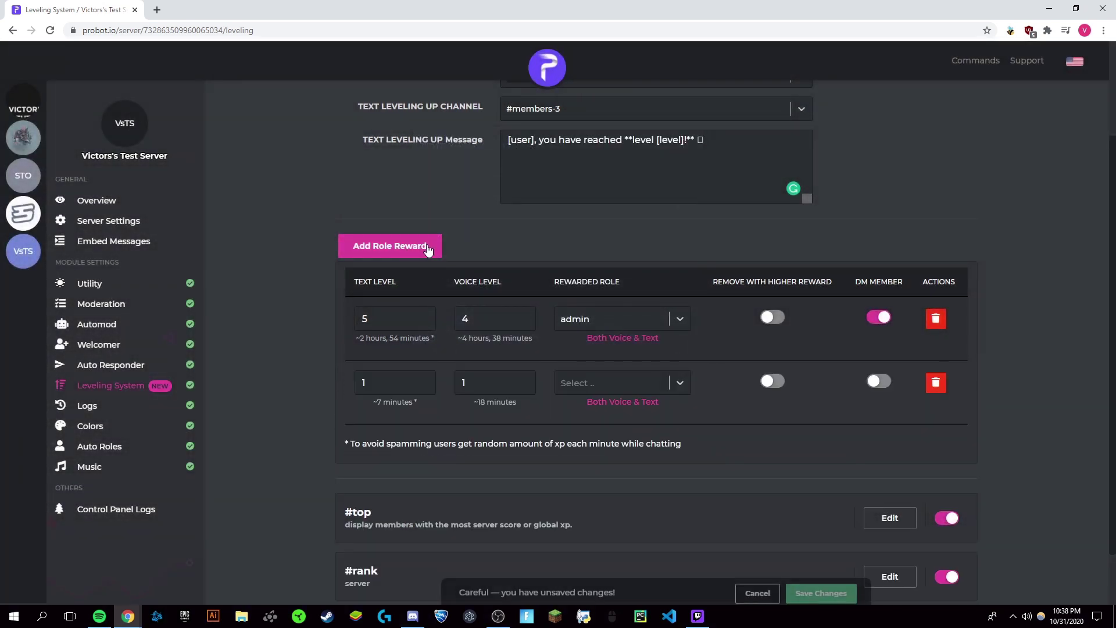
{"action": "left_click", "coordinate": [620, 385]}
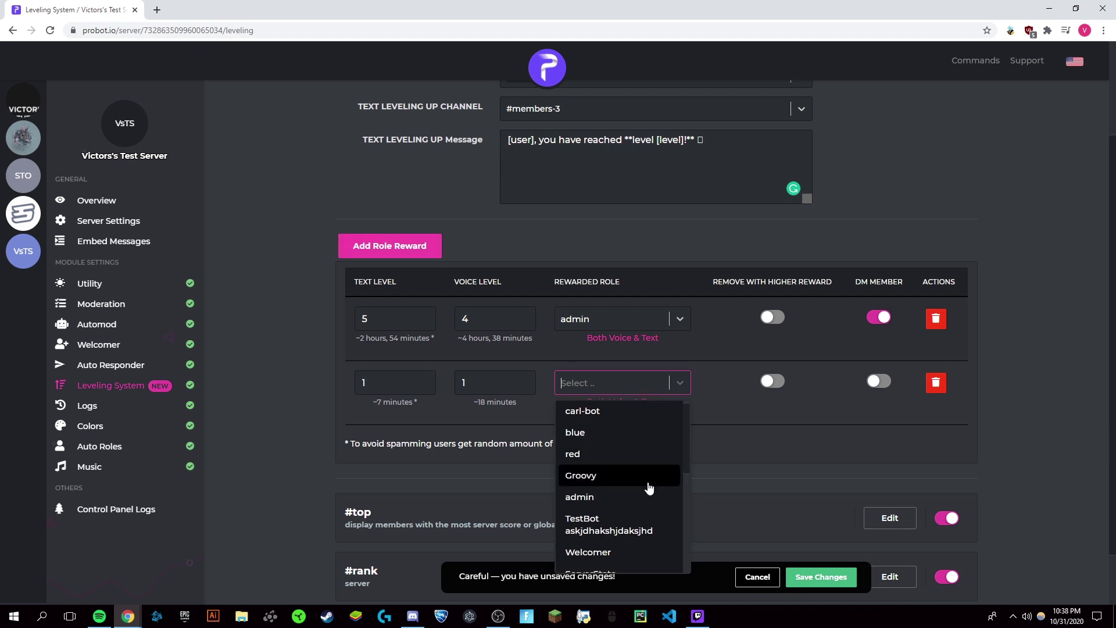
{"action": "scroll", "coordinate": [649, 479], "scroll_direction": "down", "scroll_amount": 5}
{"action": "left_click", "coordinate": [636, 418]}
{"action": "left_click", "coordinate": [680, 384]}
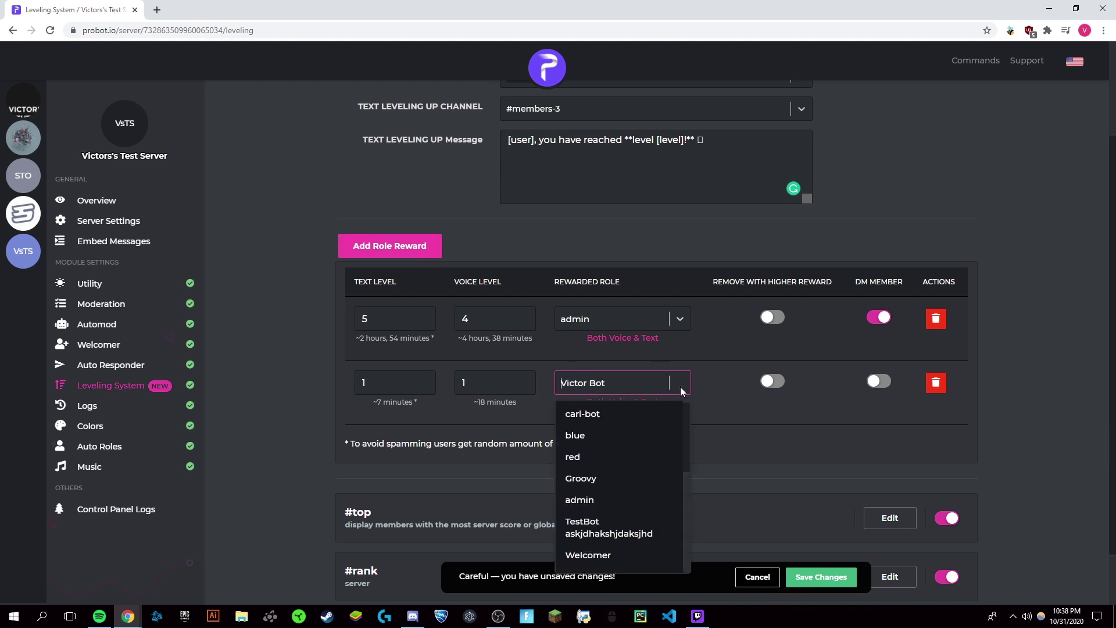
{"action": "scroll", "coordinate": [633, 464], "scroll_direction": "down", "scroll_amount": 3}
{"action": "left_click", "coordinate": [701, 429]}
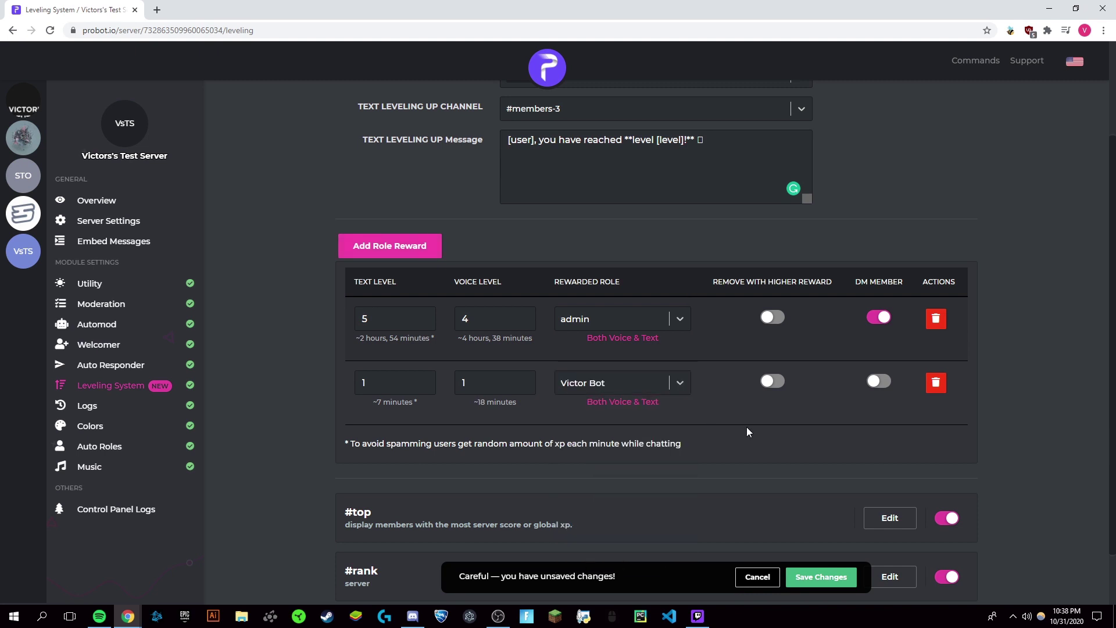